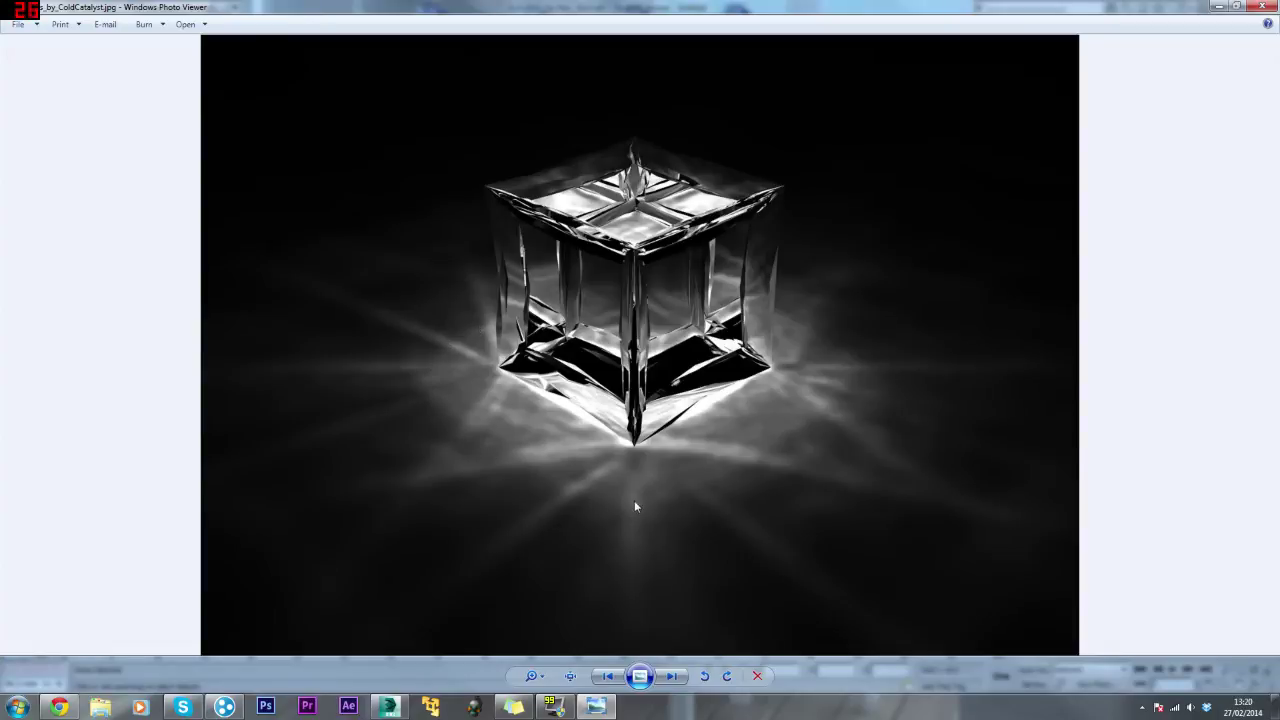
Switch from the reference image to 3ds Max and assign NVIDIA mental ray as the production renderer.
drag(679, 12, 857, 3)
key(alt+Tab)
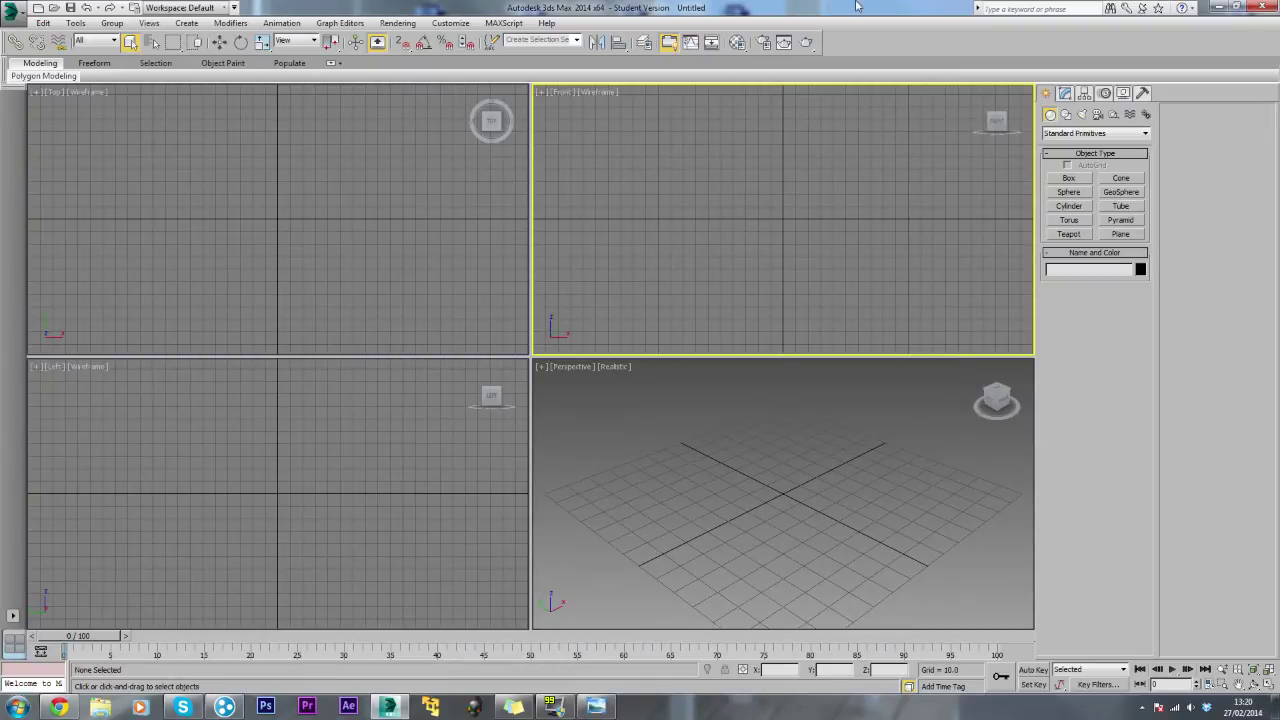
click(762, 42)
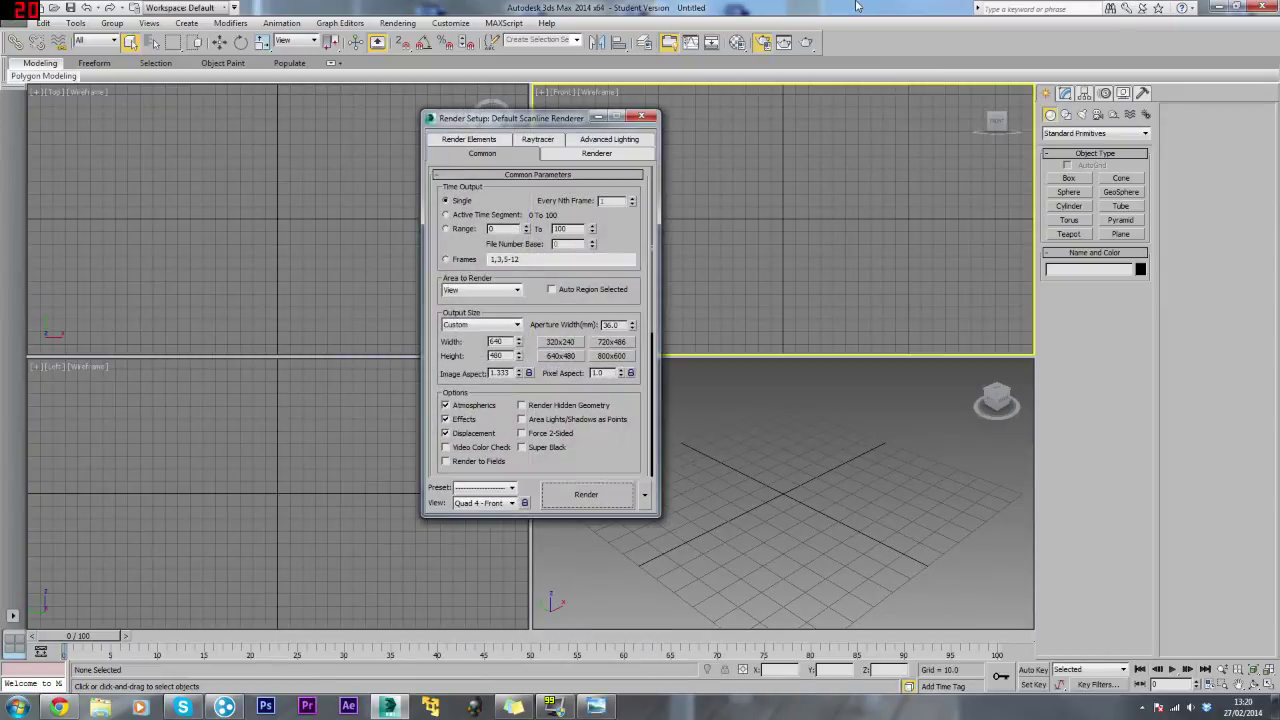
drag(545, 121, 749, 15)
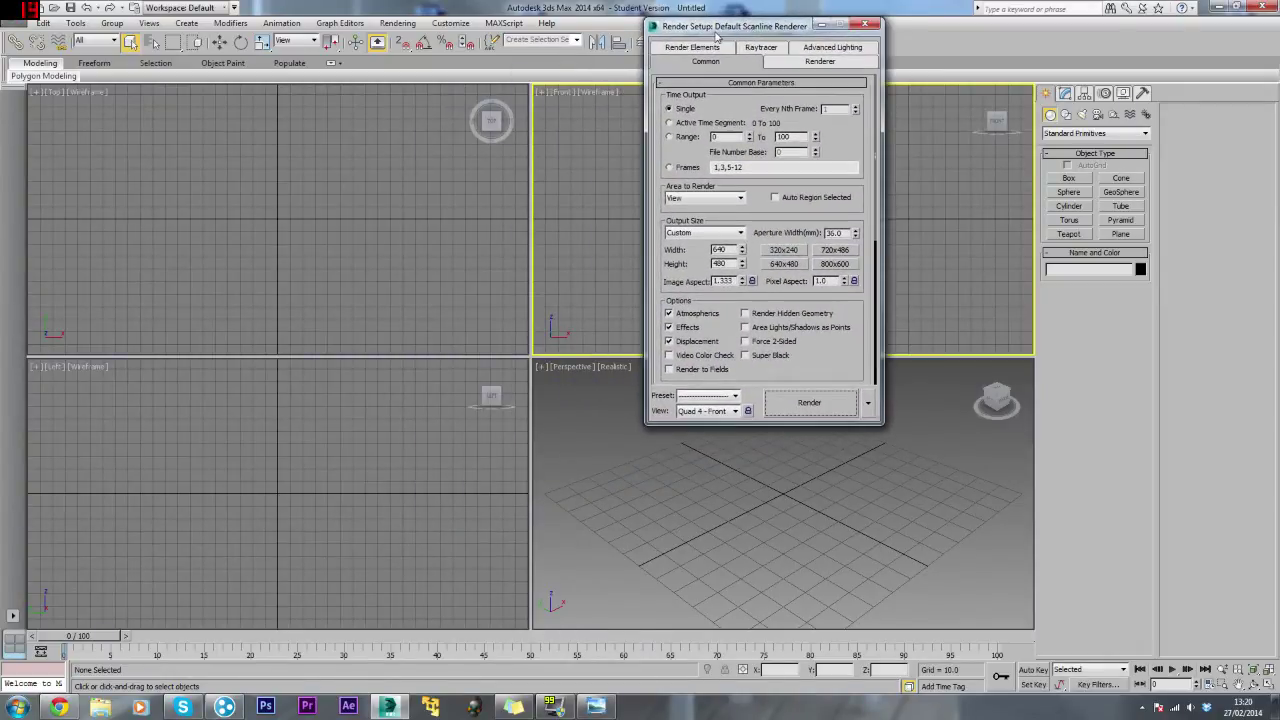
scroll(826, 348, down, 5)
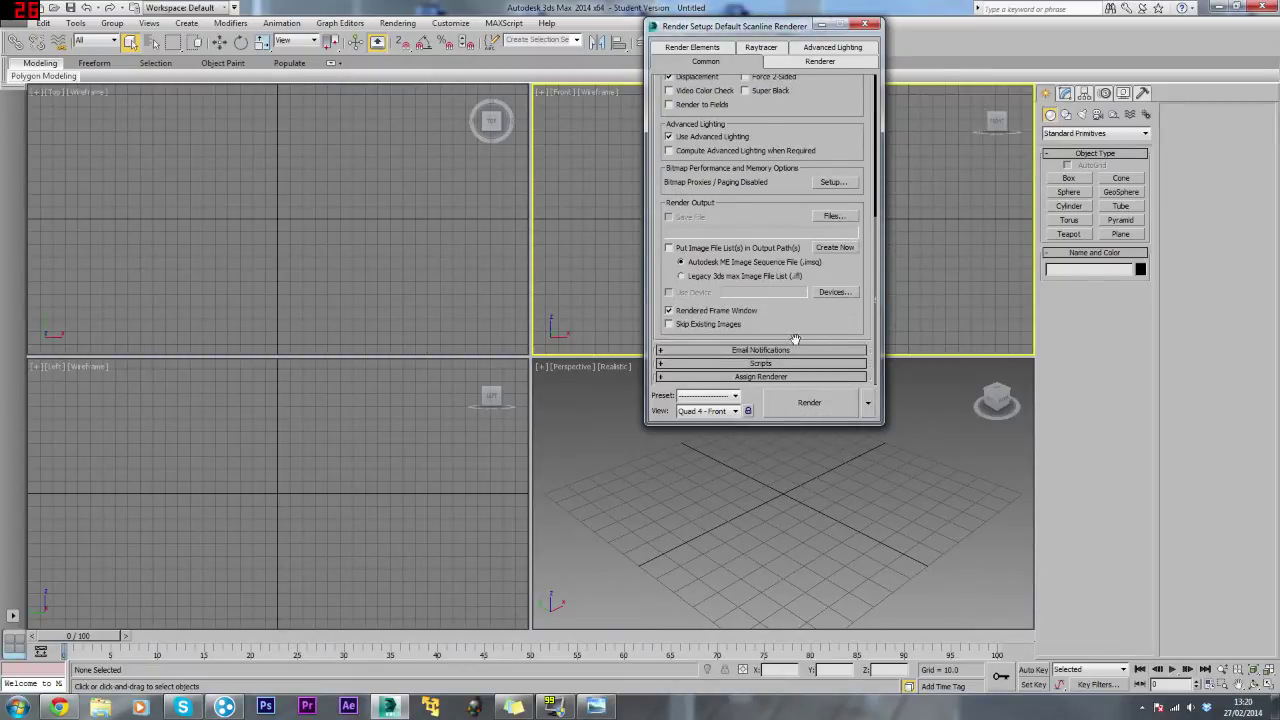
click(758, 377)
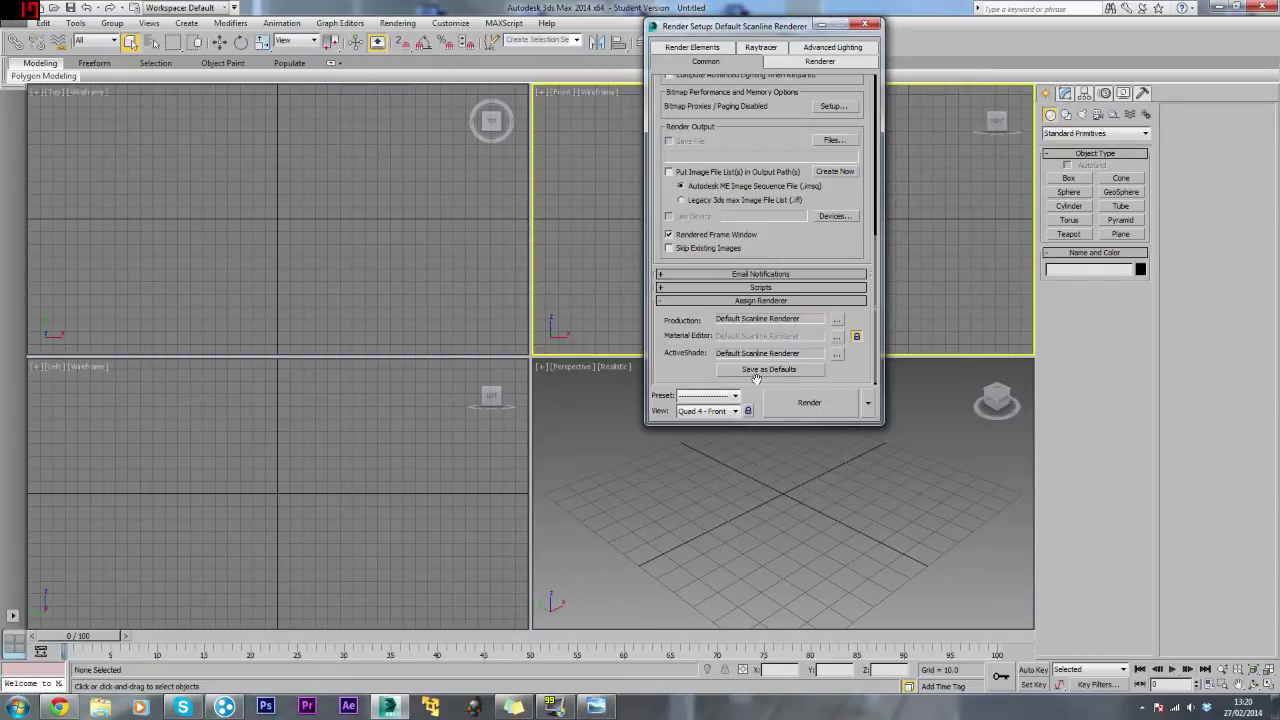
click(835, 323)
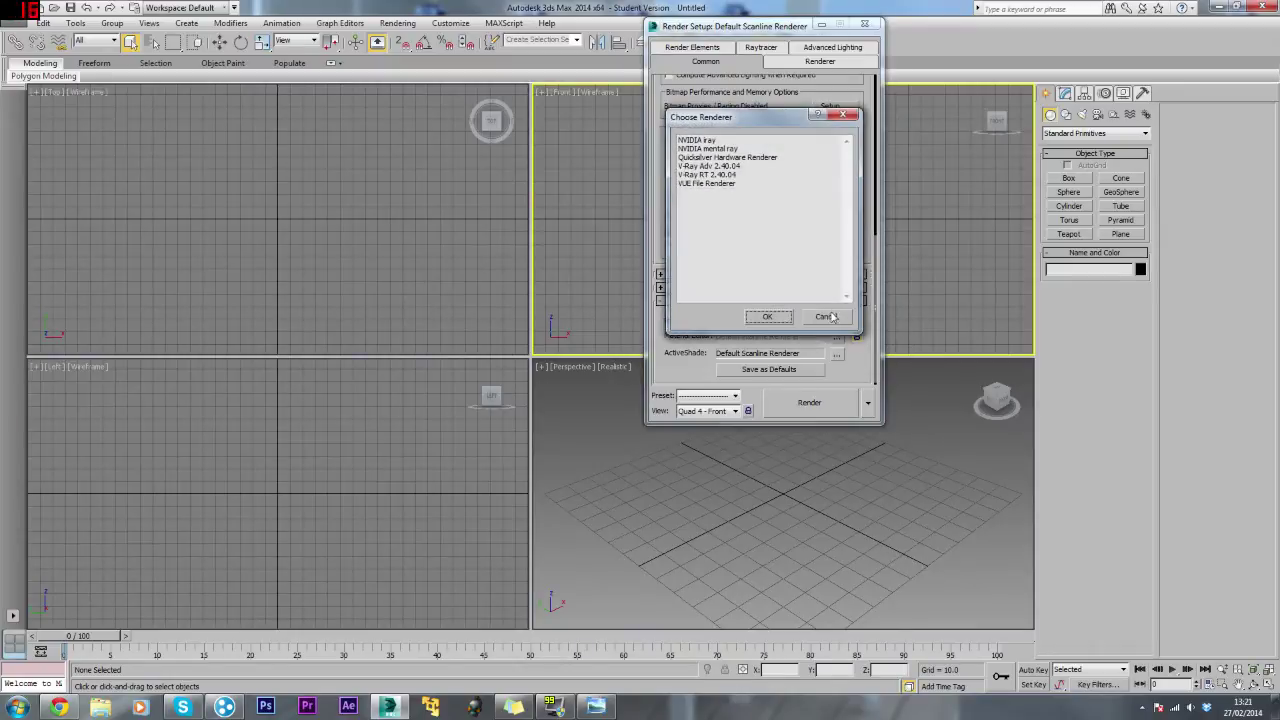
click(707, 148)
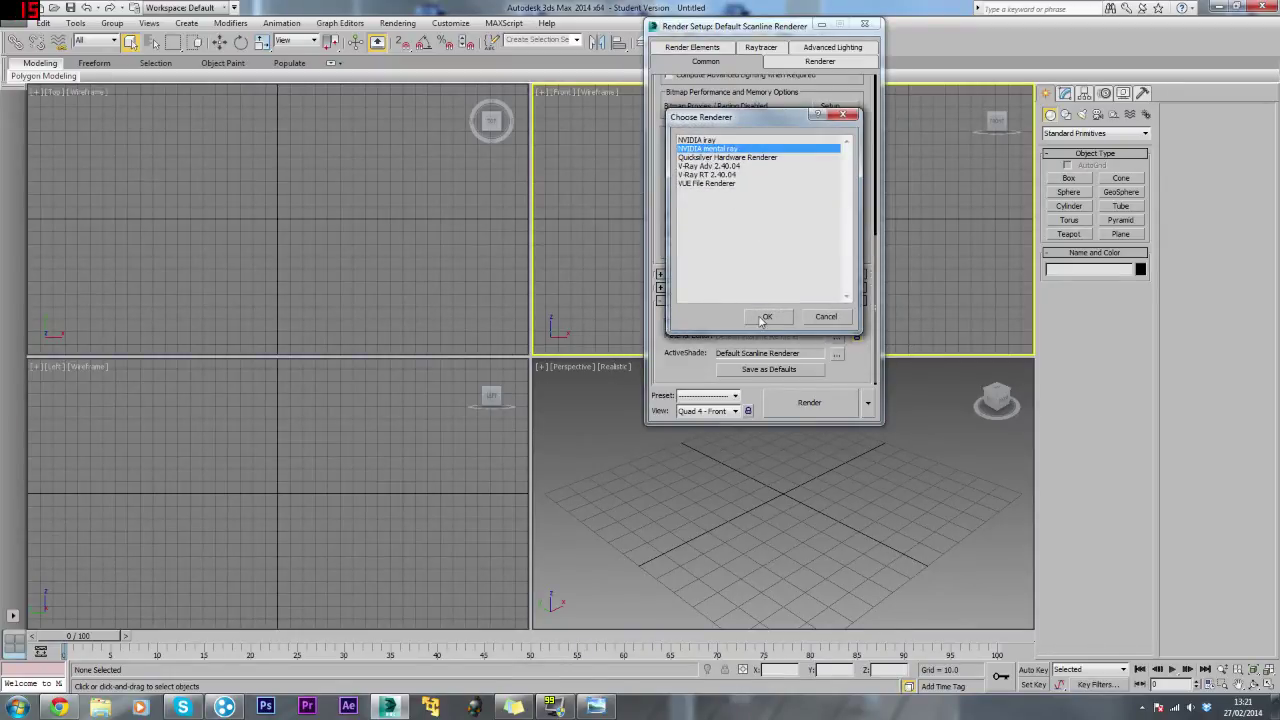
click(767, 316)
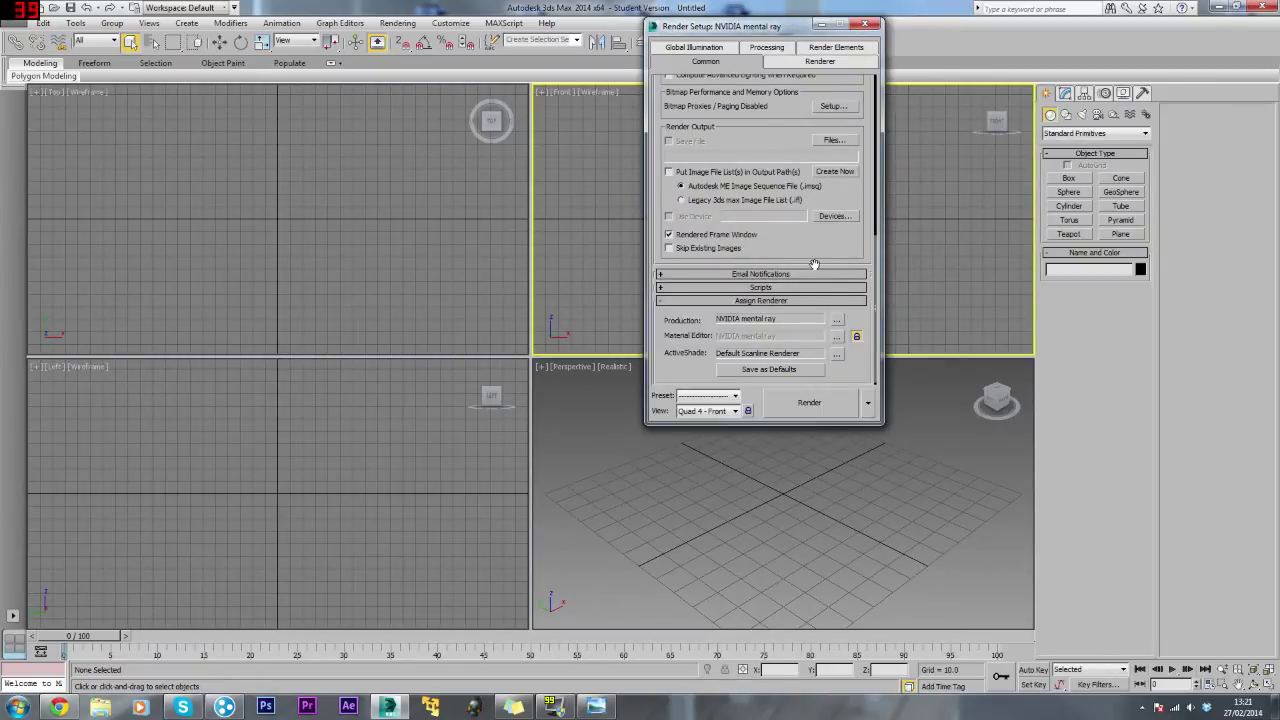
scroll(812, 264, down, 1)
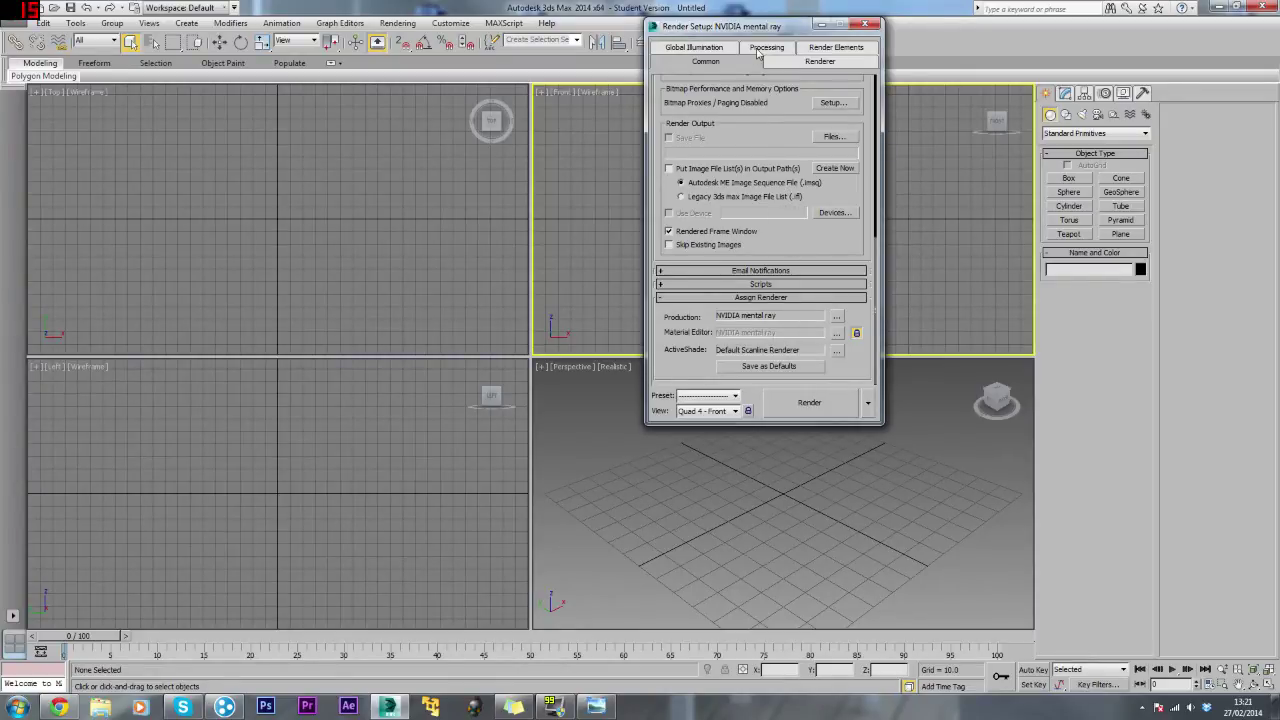
key(F10)
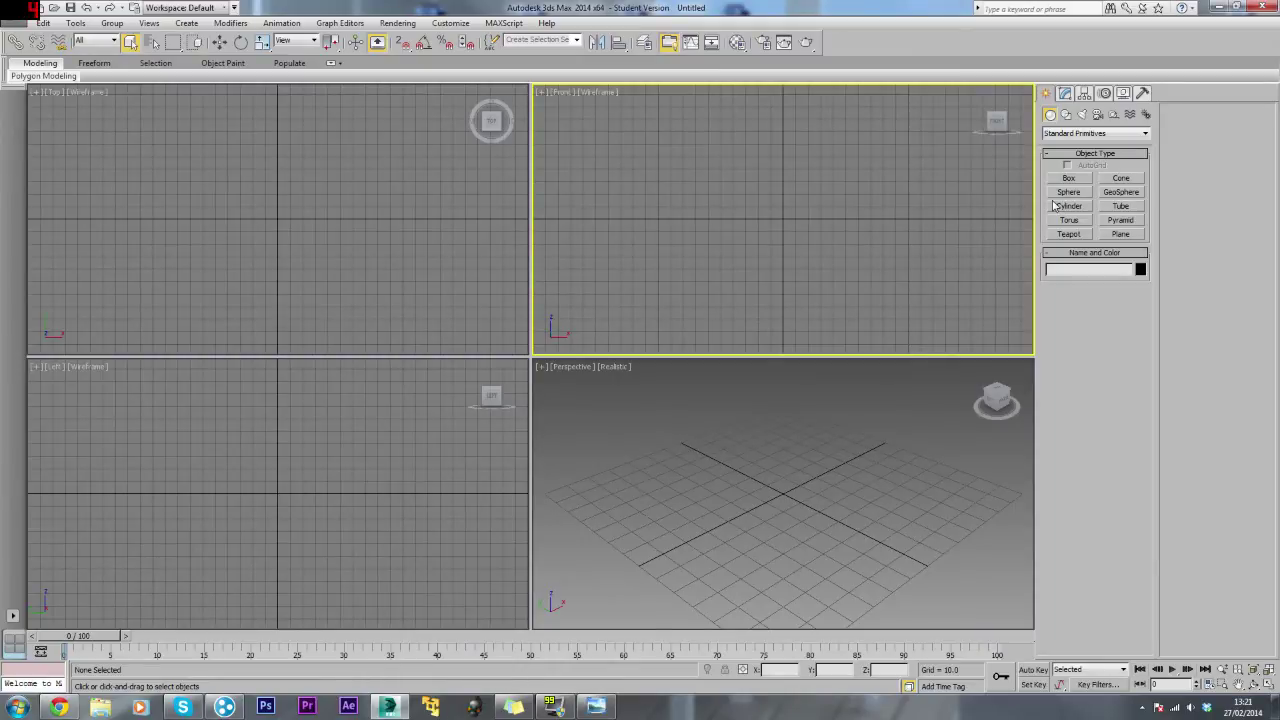
Create a ground plane about 184 long and 274 wide in the Top view, with one length and one width segment.
click(1122, 235)
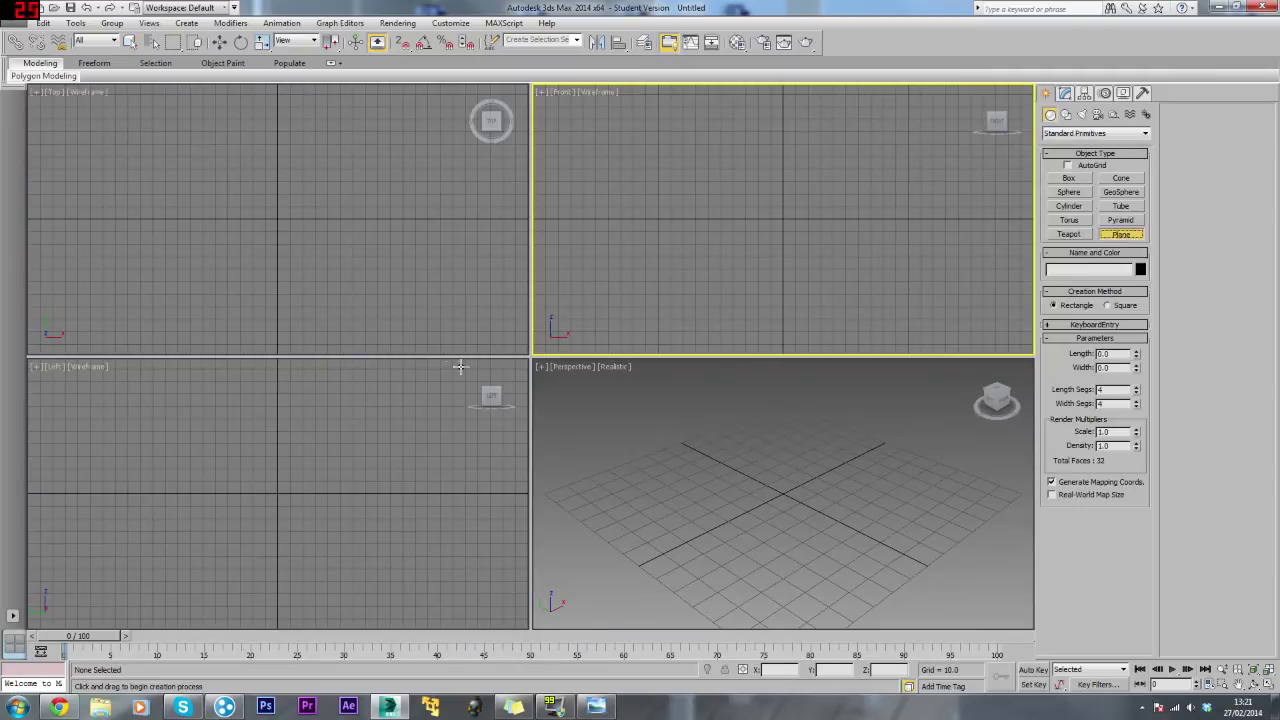
drag(130, 110, 475, 340)
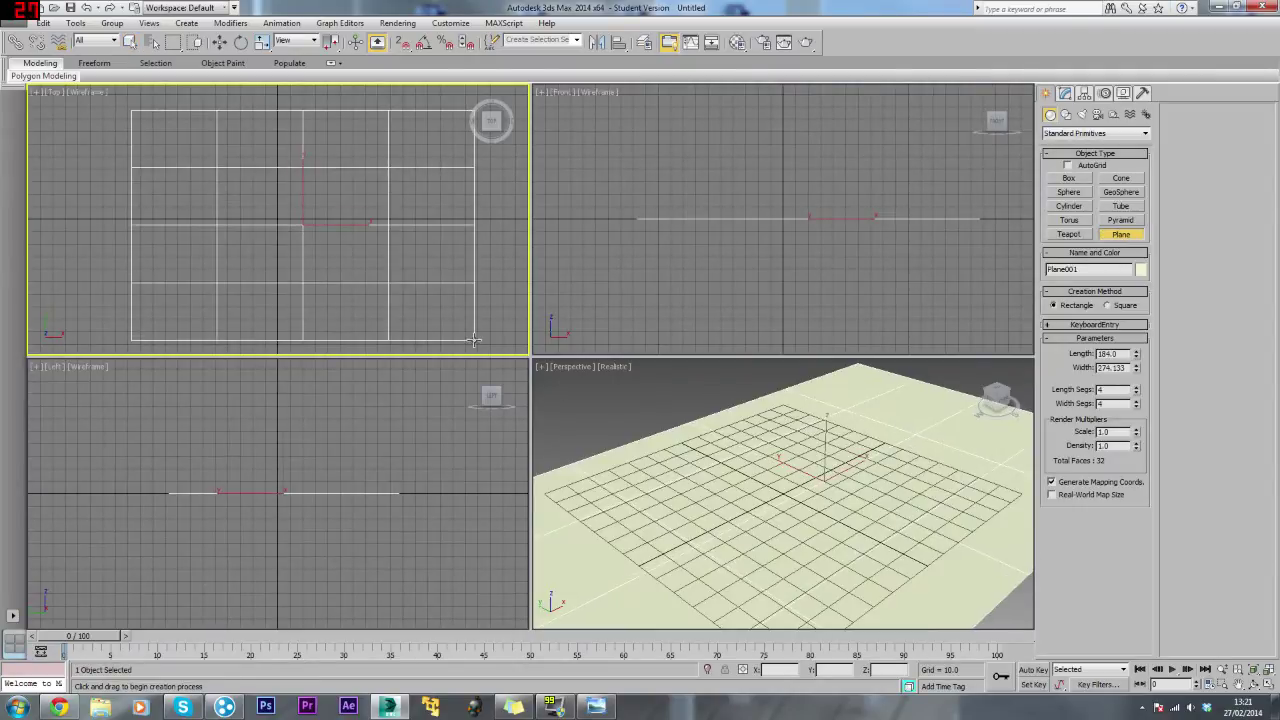
right_click(1136, 390)
right_click(1138, 406)
Maximize the Perspective viewport, frame the plane and hide the grid.
middle_drag(915, 514, 891, 491)
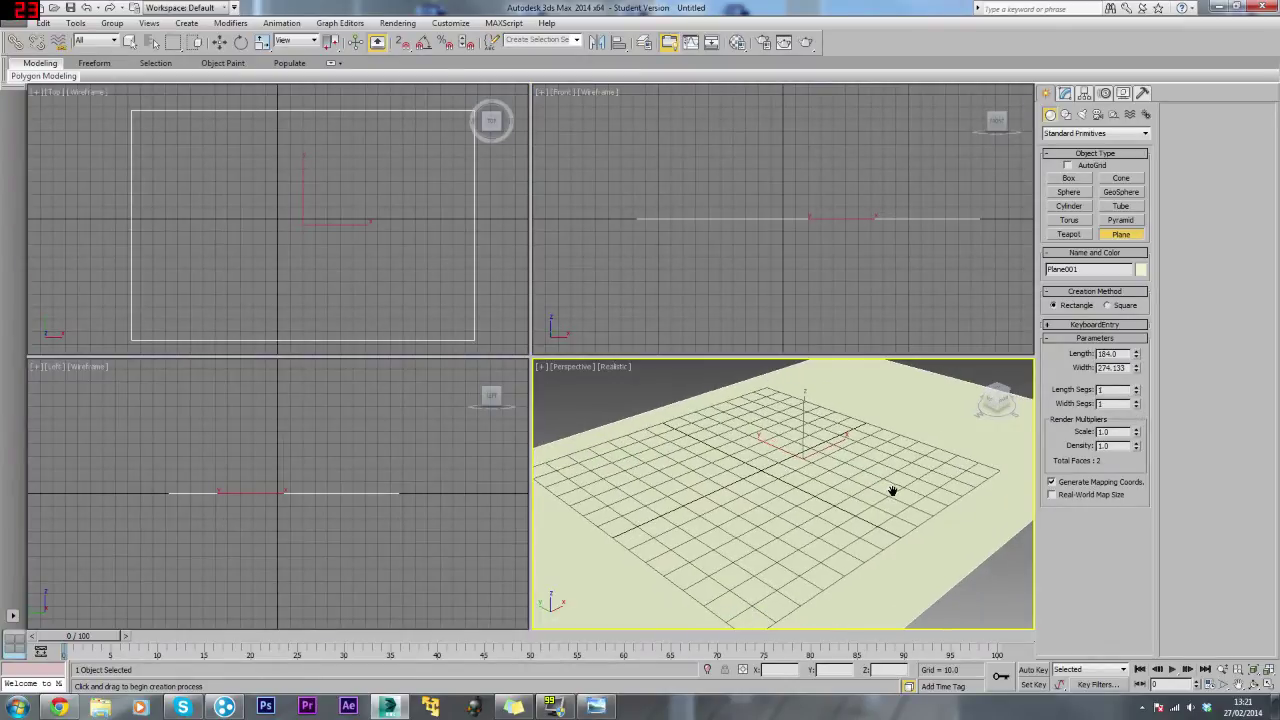
key(alt+w)
middle_drag(557, 296, 597, 283)
scroll(597, 283, down, 5)
scroll(600, 283, up, 3)
key(g)
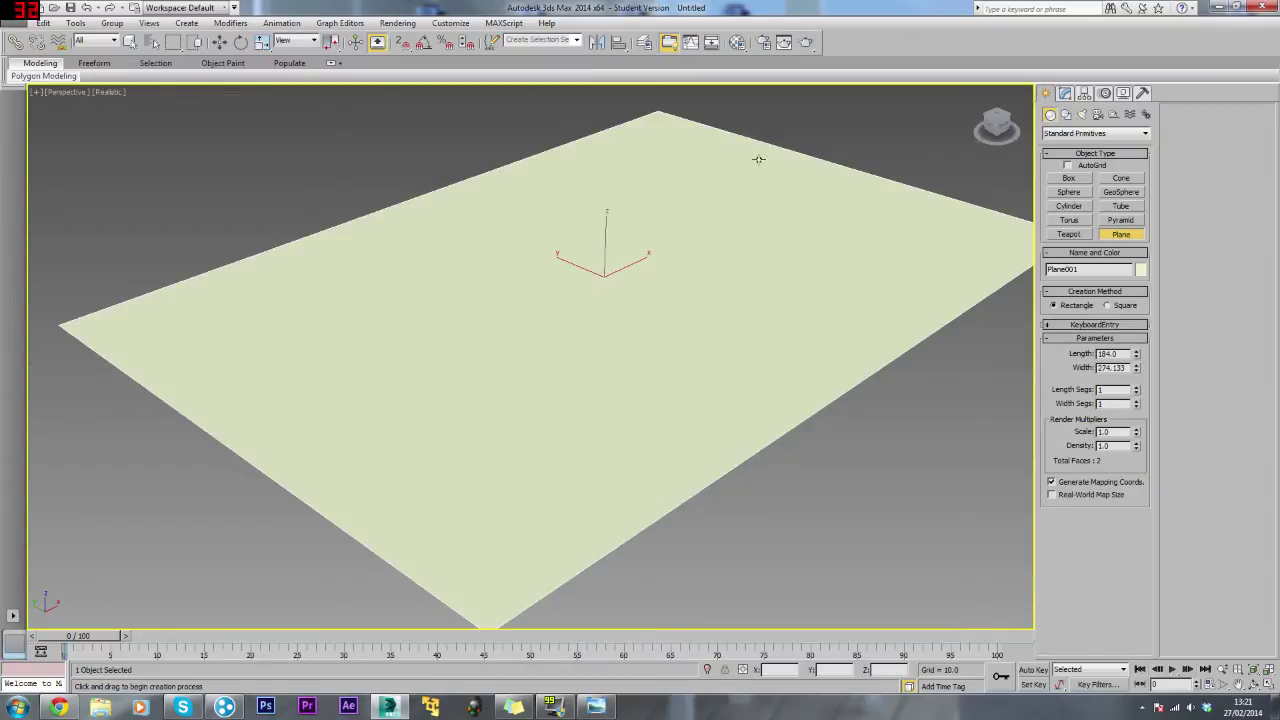
Create a box on the plane and set its length, width and height to 60.
click(1069, 180)
drag(715, 228, 651, 389)
click(672, 233)
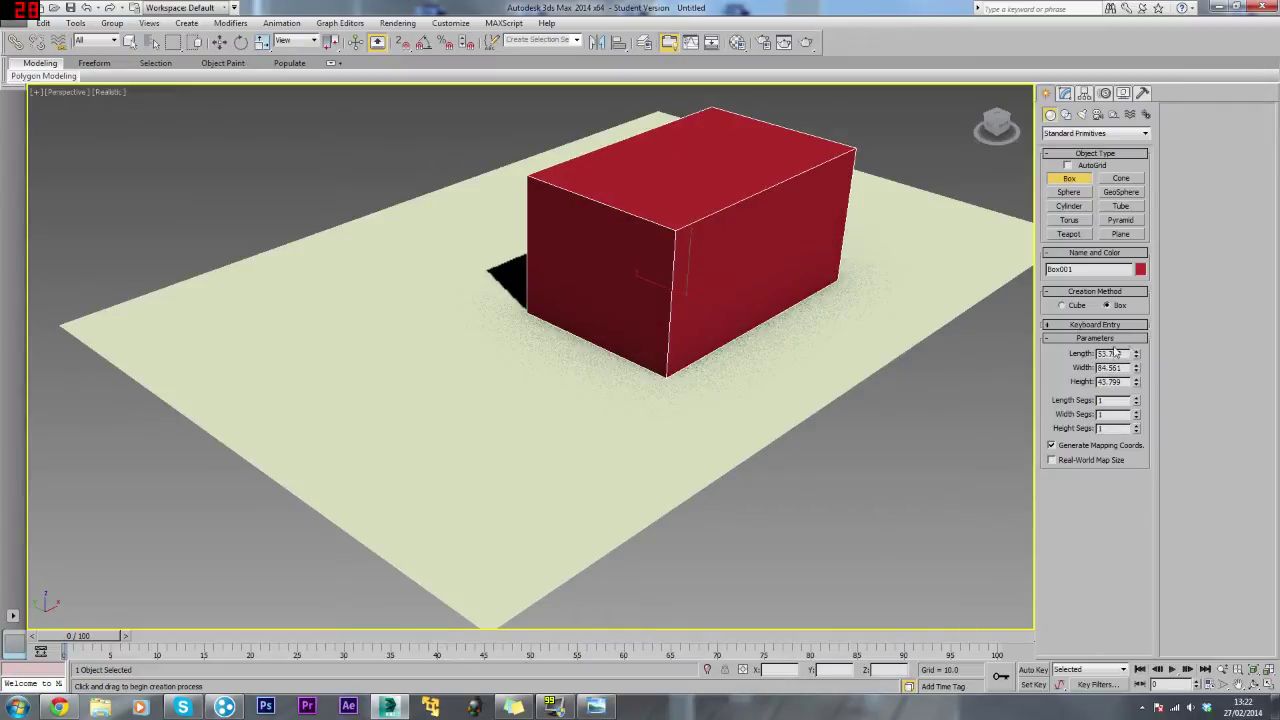
drag(1125, 354, 1054, 371)
text(60)
key(Tab)
text(60)
key(Tab)
text(60)
key(Tab)
Move the cube along the ground toward the middle of the plane, to about X 1.3, Y -26.6.
middle_drag(688, 232, 686, 290)
key(w)
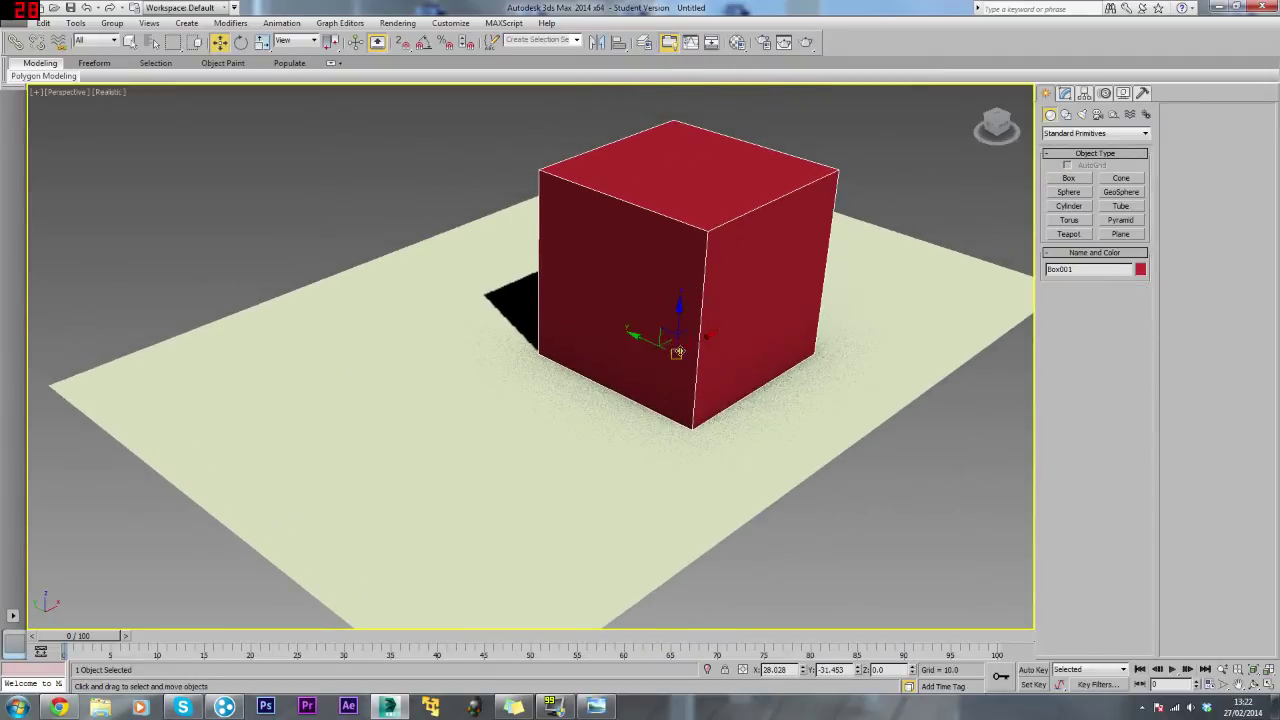
drag(681, 344, 614, 371)
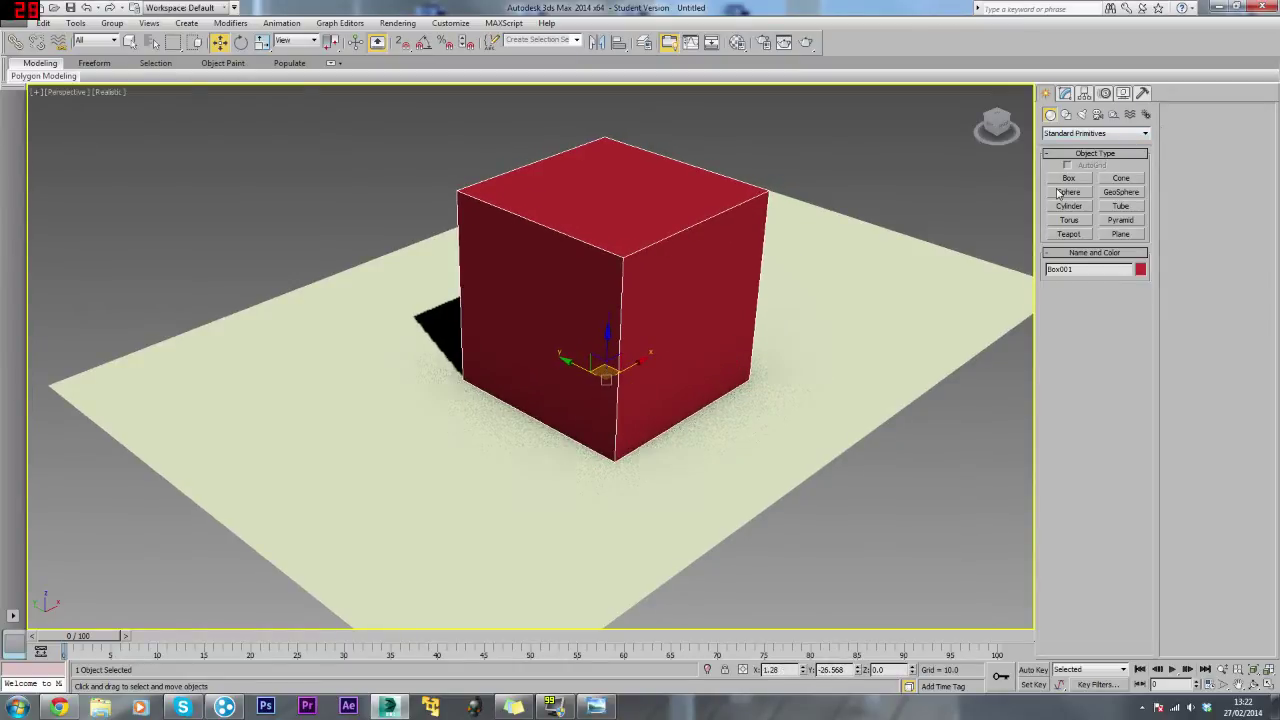
Add a standard Omni light beside the cube and raise it above the plane to about Z 38.5.
click(1082, 114)
click(1075, 133)
click(1064, 150)
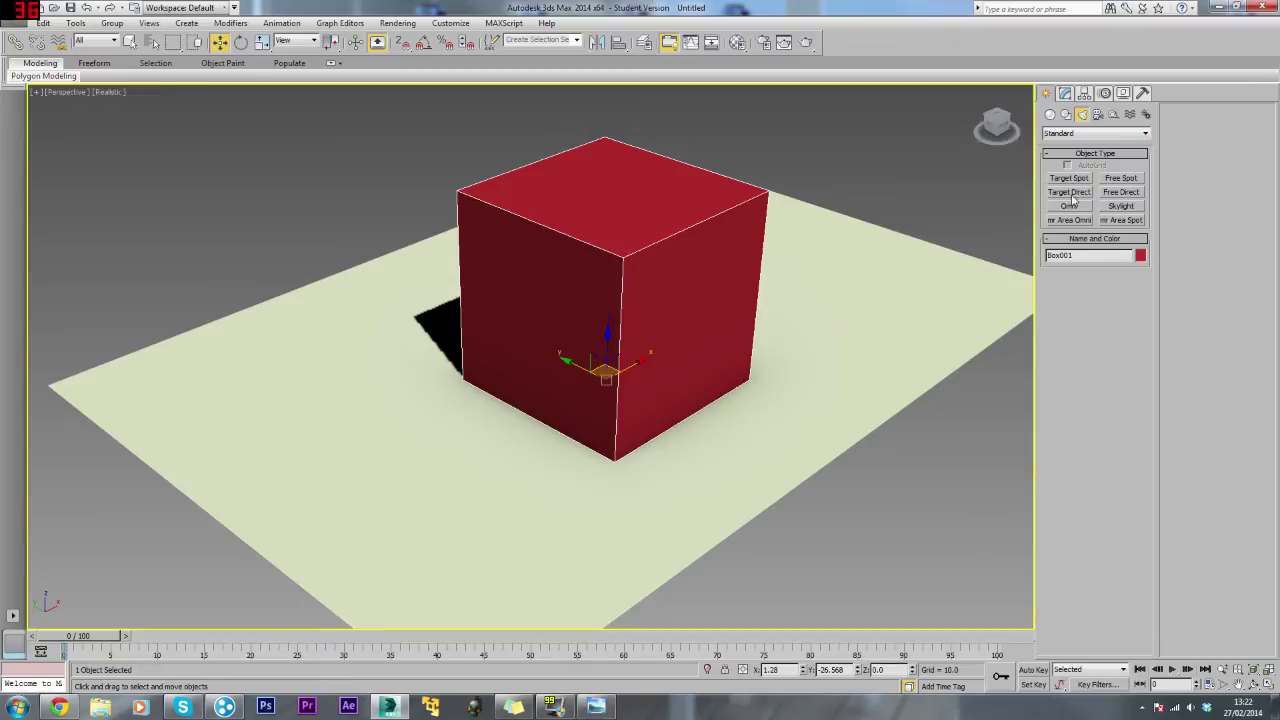
click(1068, 219)
click(1068, 206)
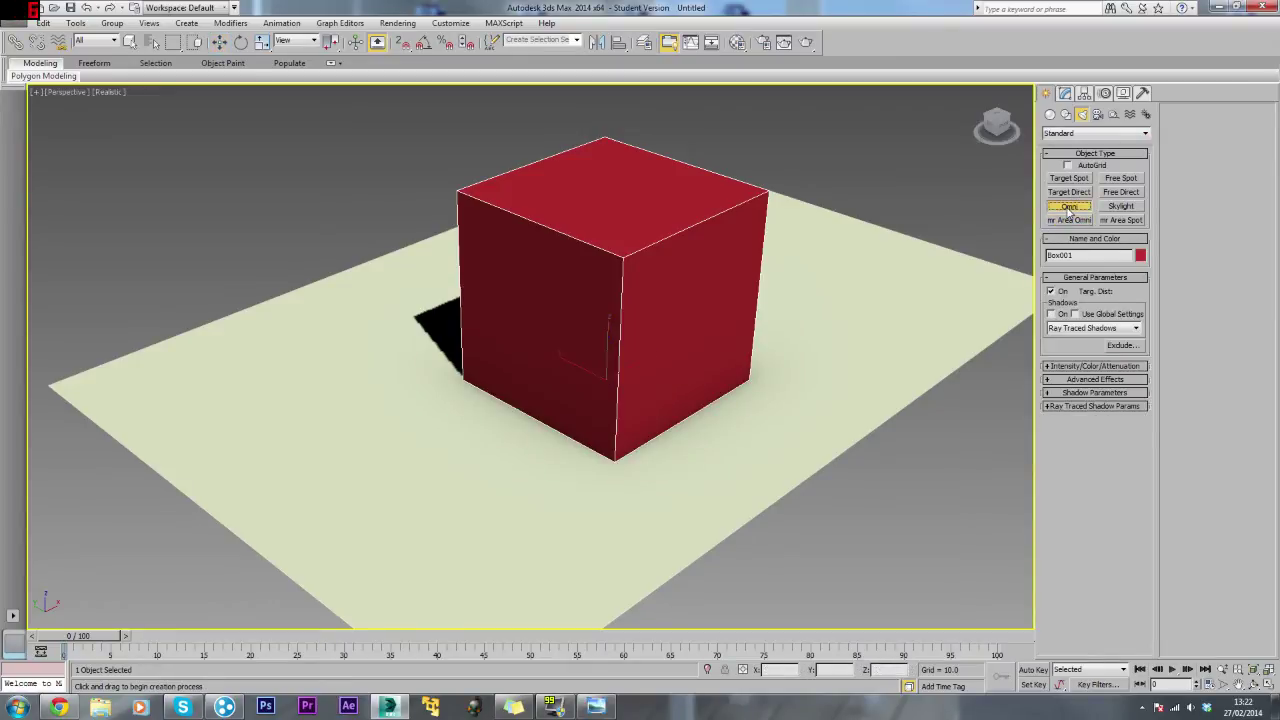
click(893, 294)
key(w)
drag(894, 248, 907, 142)
middle_drag(907, 148, 852, 255)
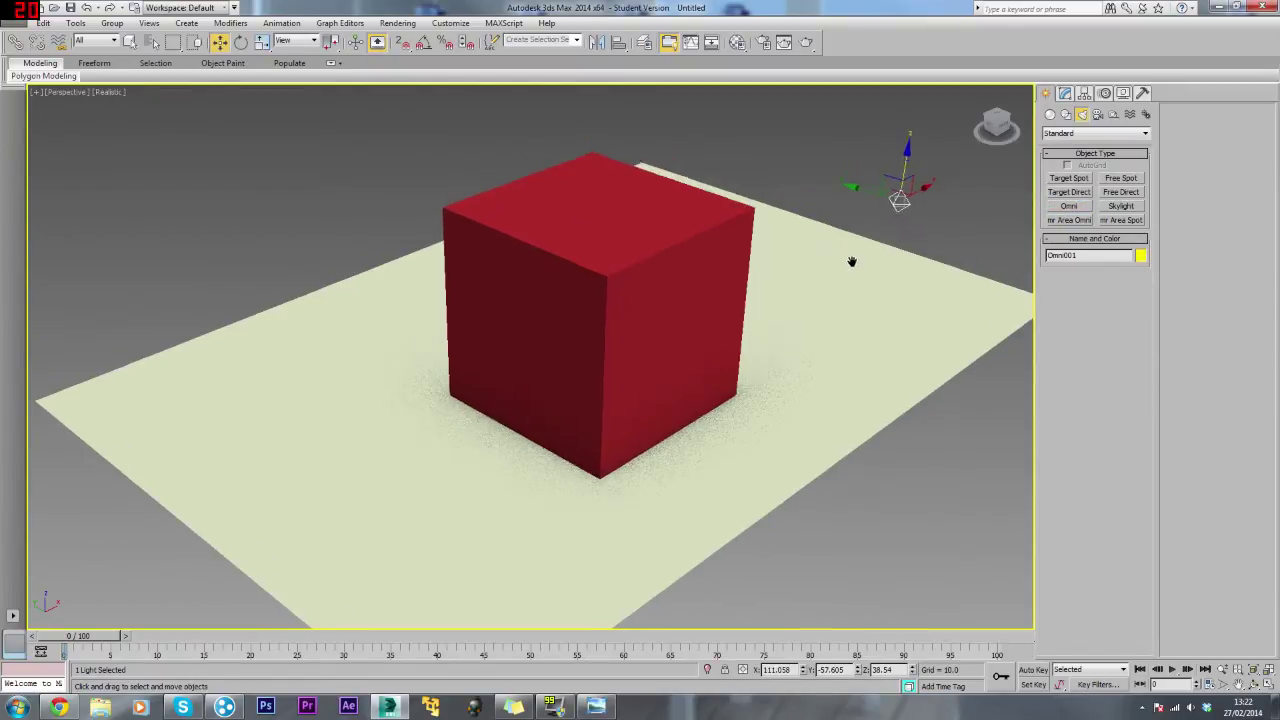
Set the omni light's decay type to Inverse Square and shift the light to about X 103.7, Y -51.8.
click(1065, 93)
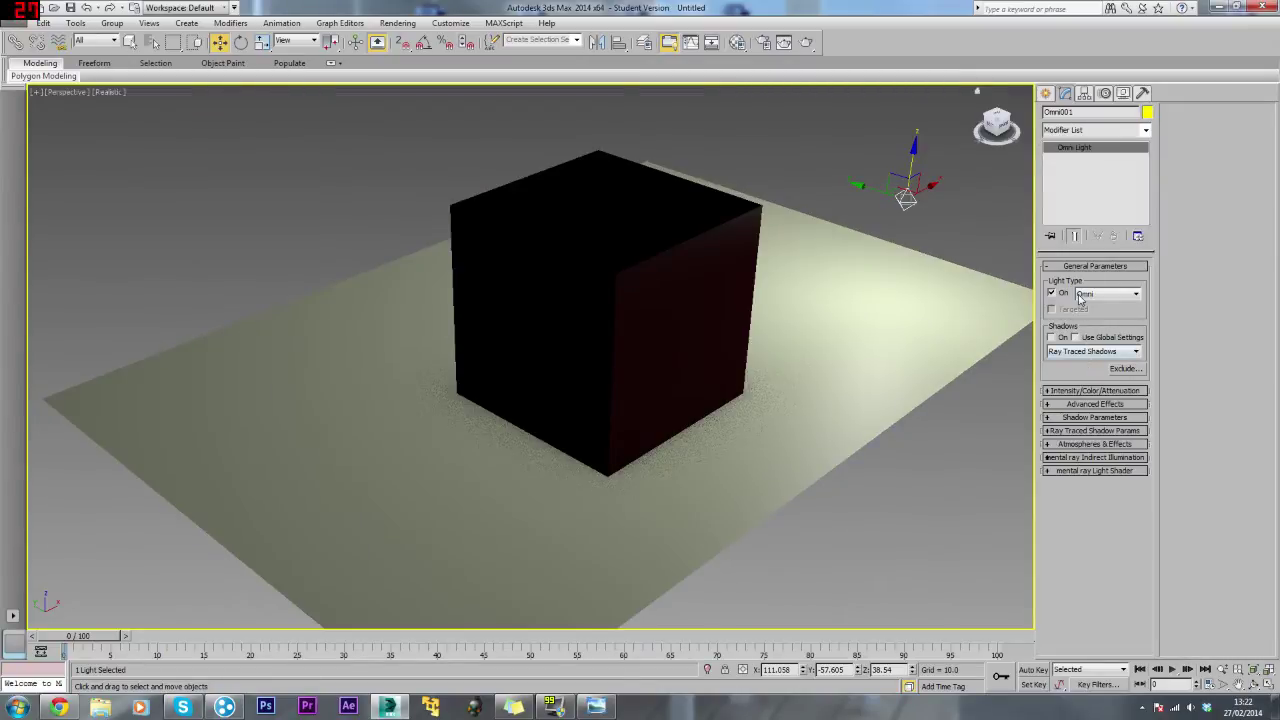
click(1081, 352)
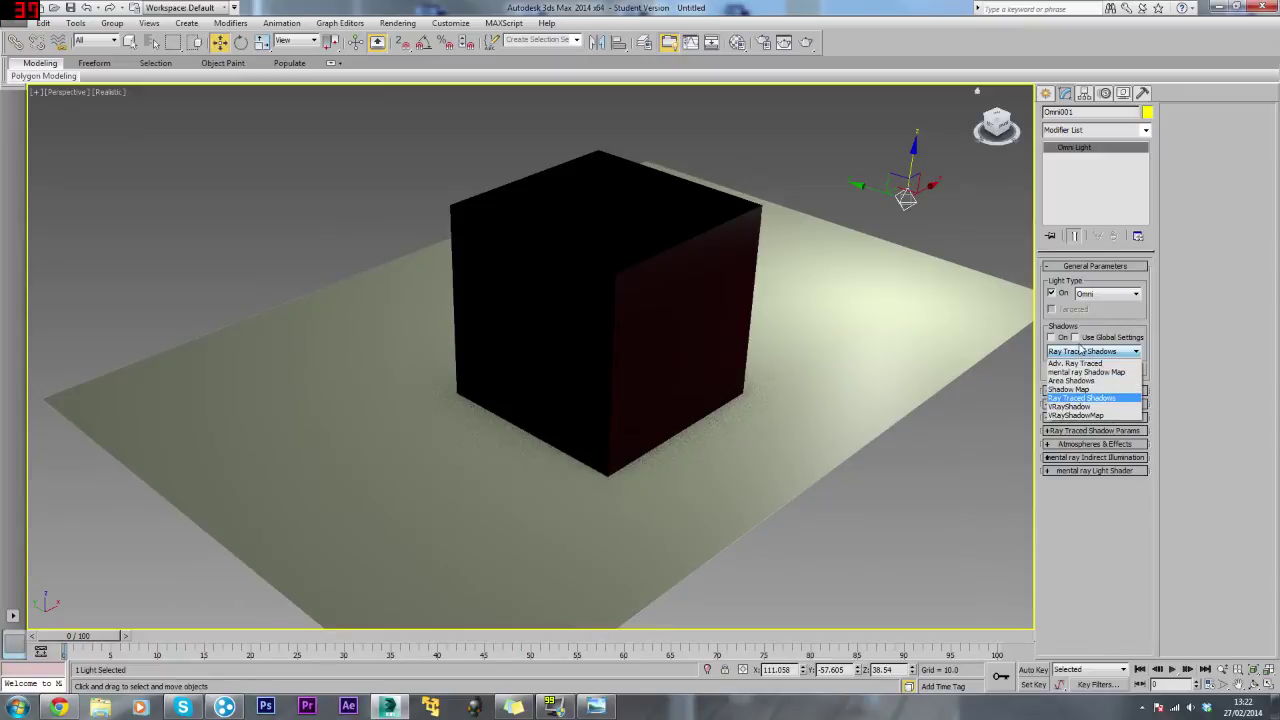
click(1078, 352)
click(1091, 391)
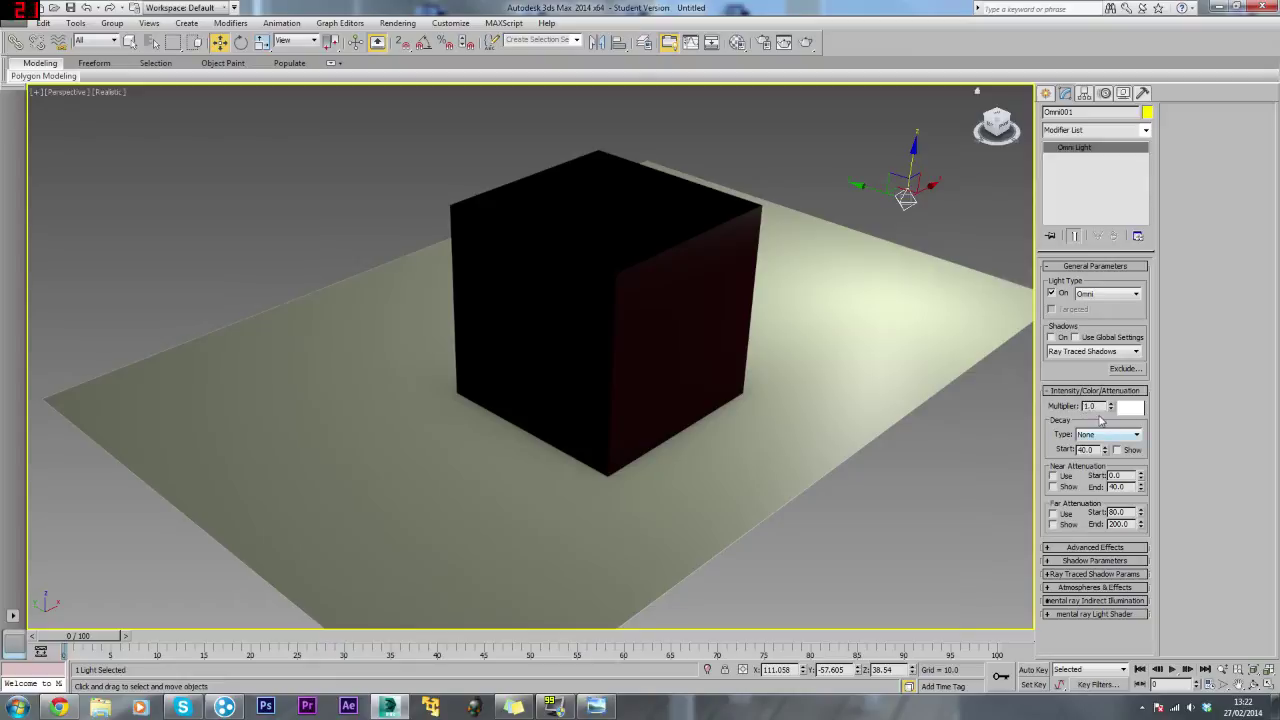
click(1096, 436)
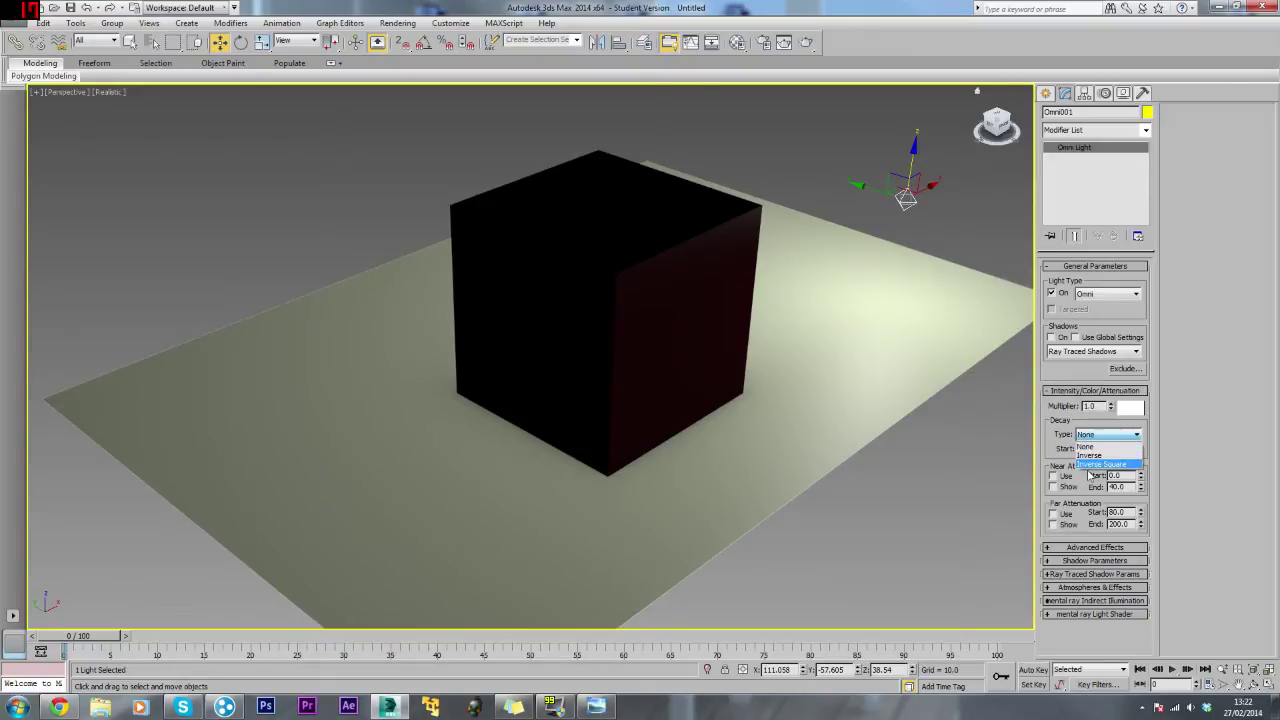
click(1100, 465)
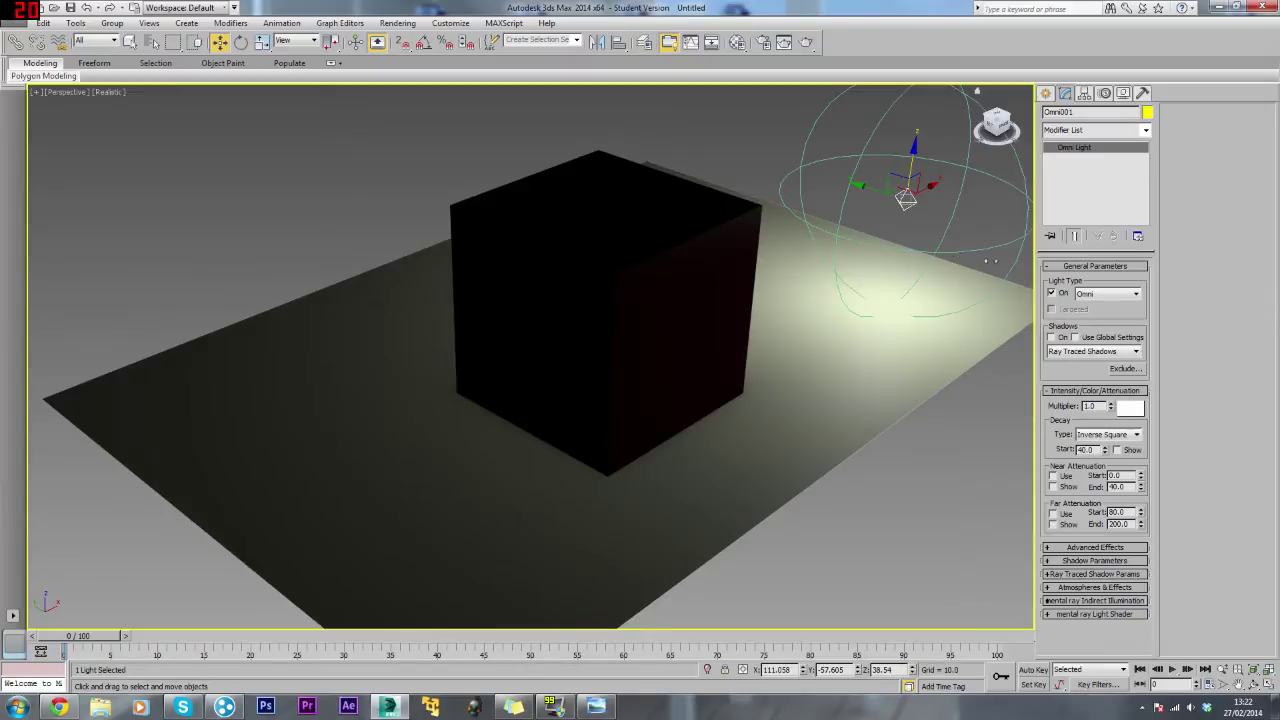
middle_drag(537, 343, 543, 368)
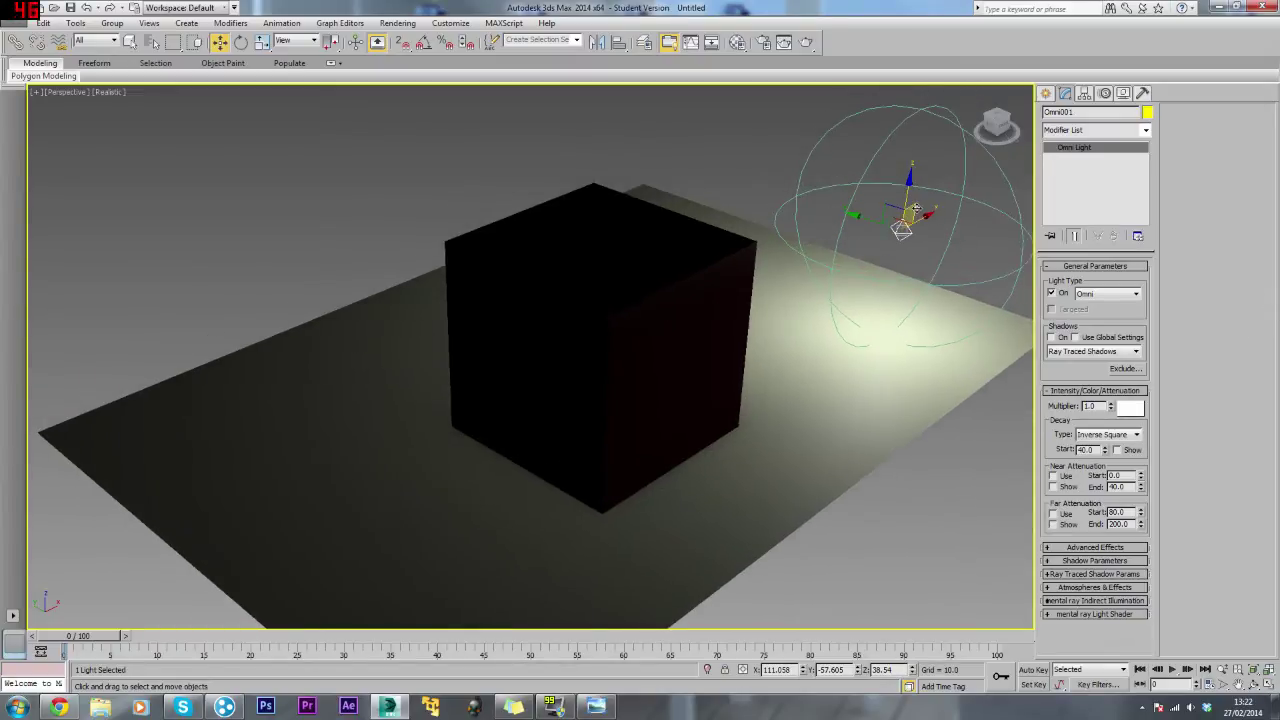
drag(897, 222, 870, 222)
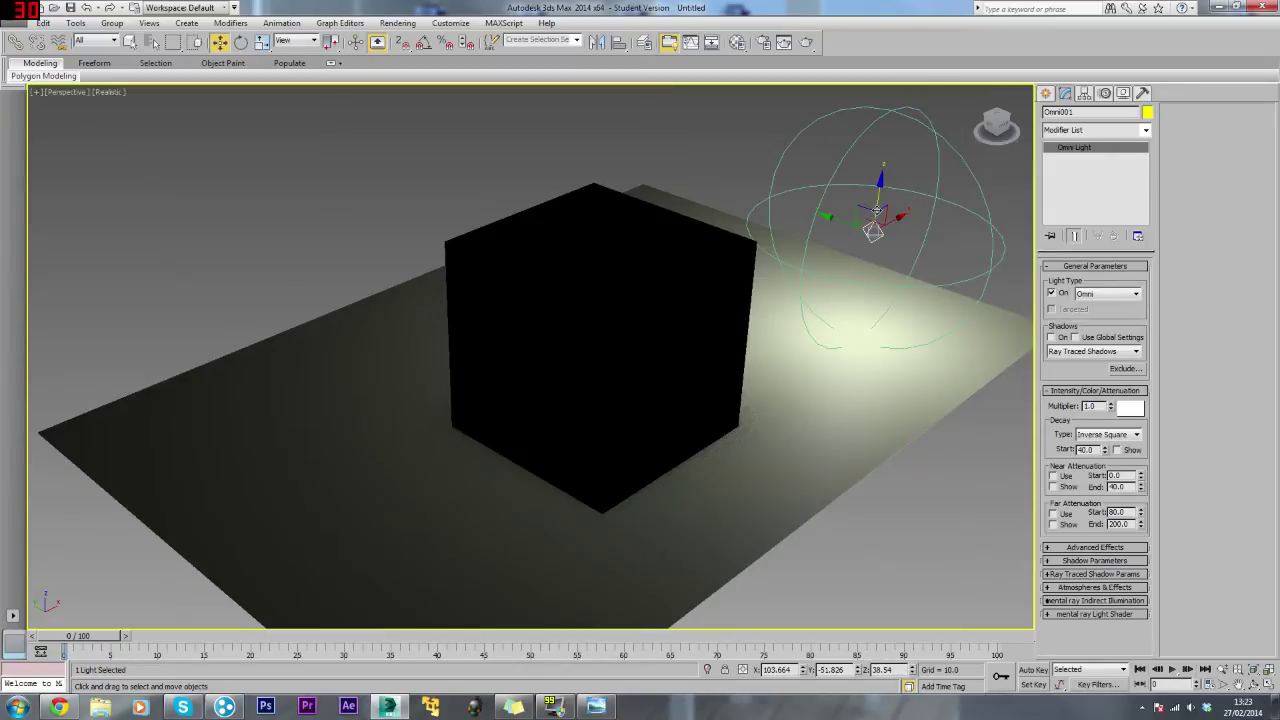
Open the Material Editor and assign the first default material to the plane and the second to the cube.
key(m)
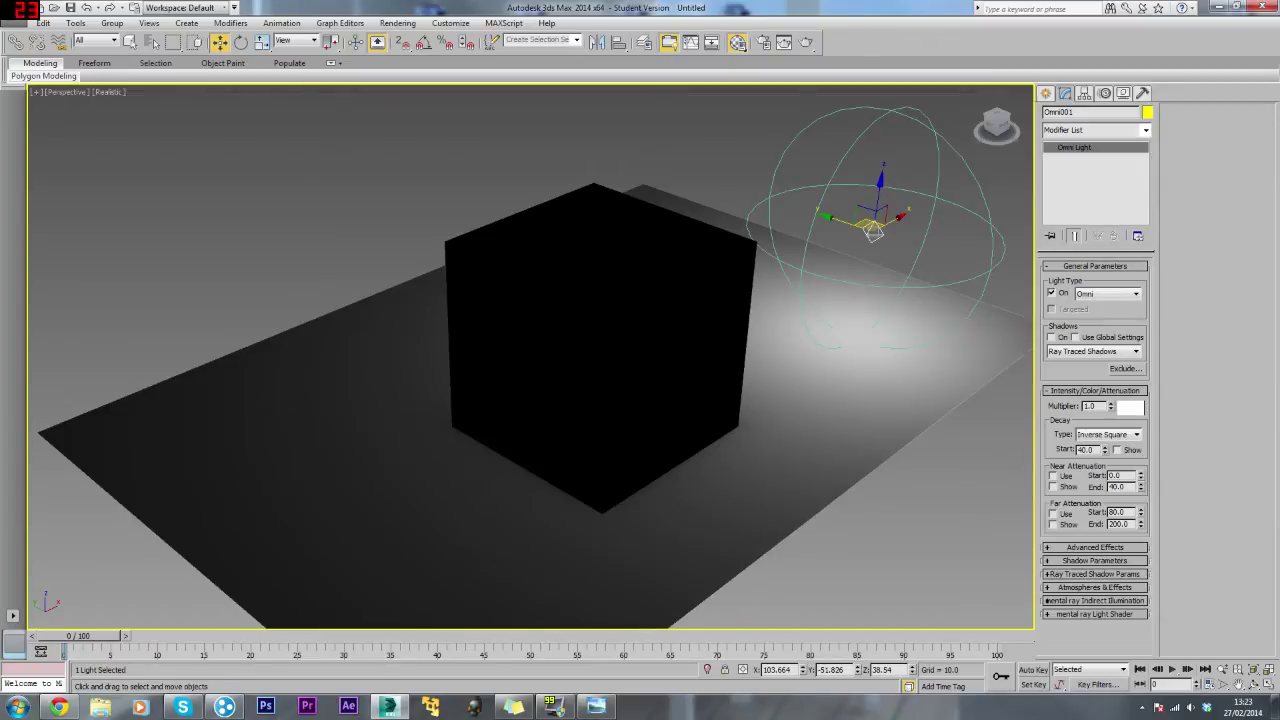
key(m)
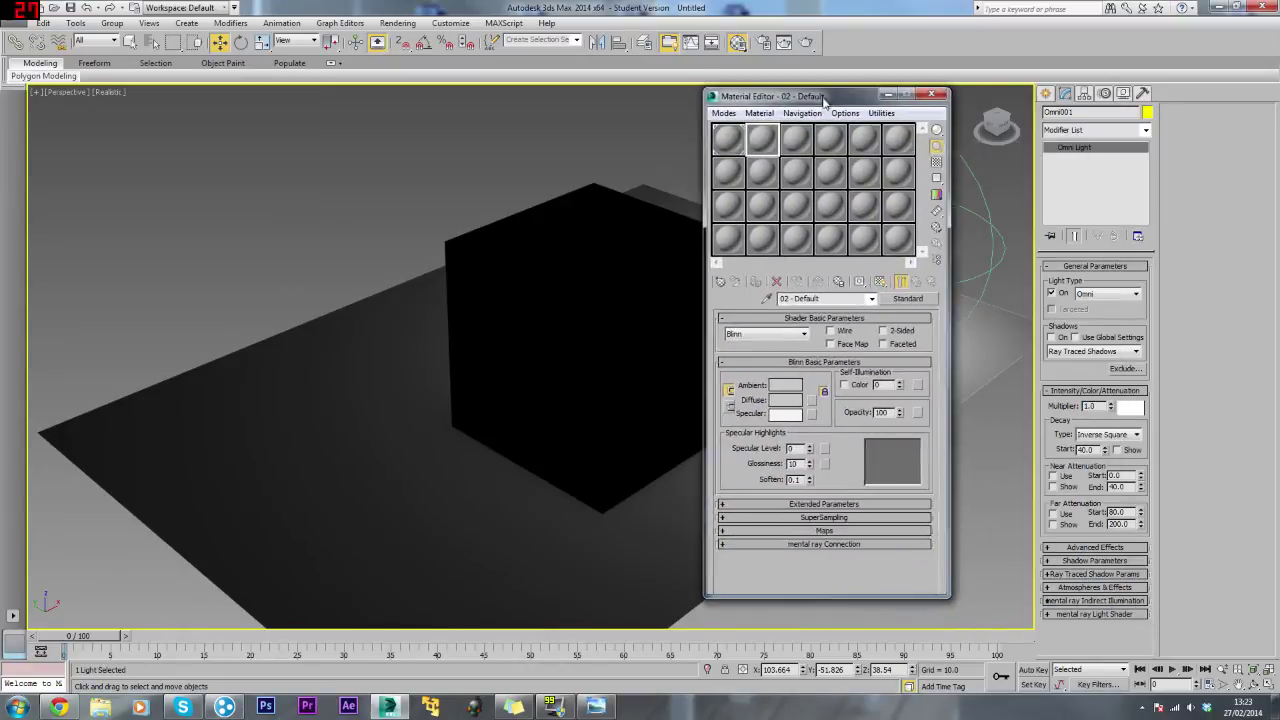
click(766, 172)
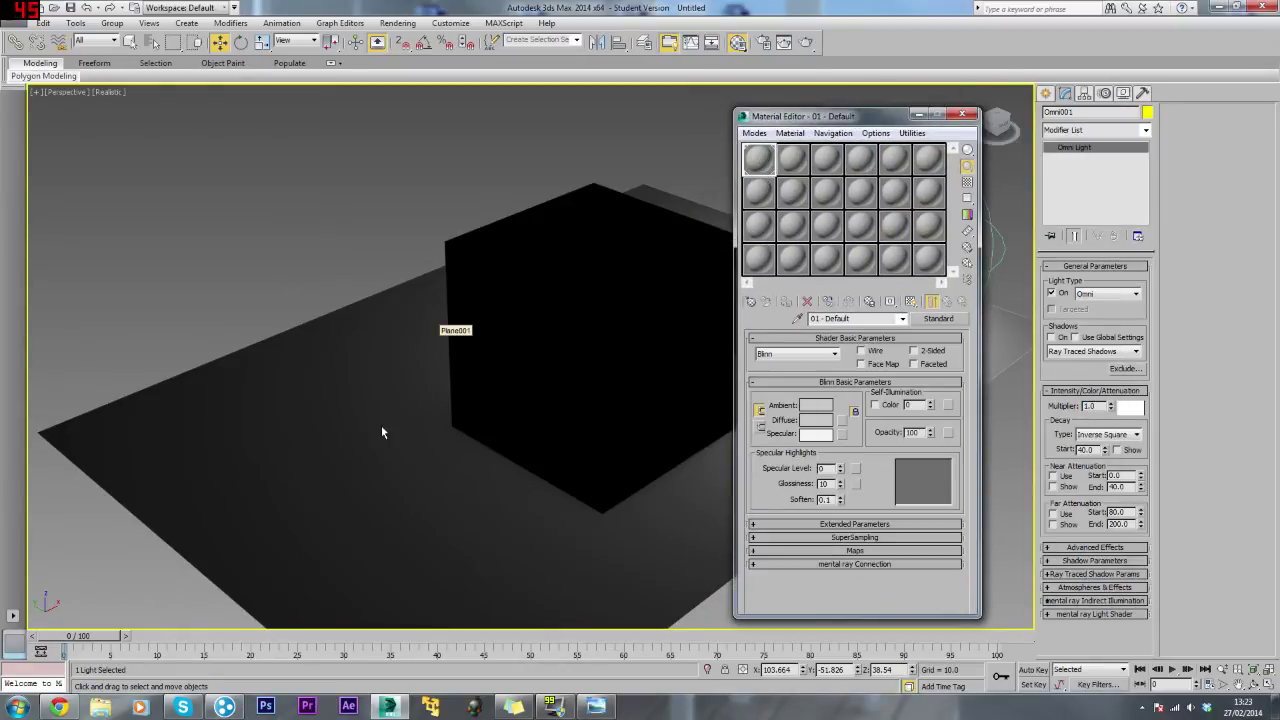
click(792, 162)
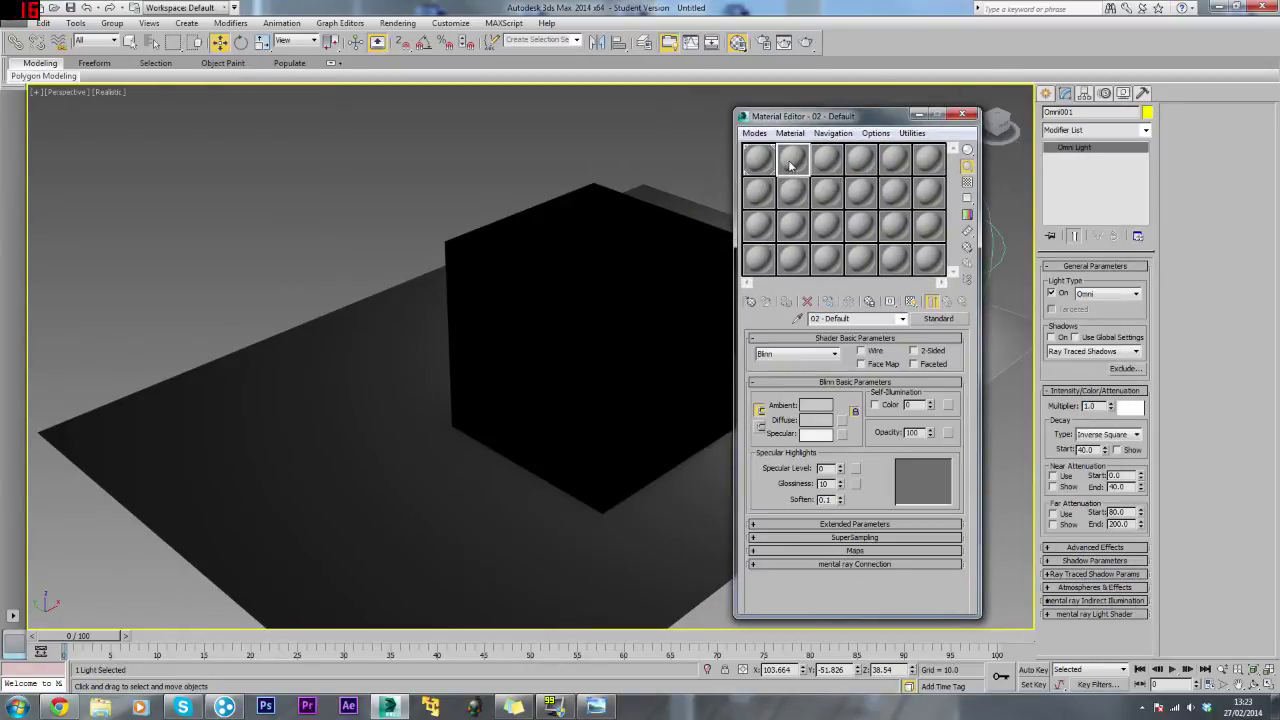
Change the cube's 02 - Default material to the mental ray Autodesk Water type and clear the editor away from the scene.
click(950, 319)
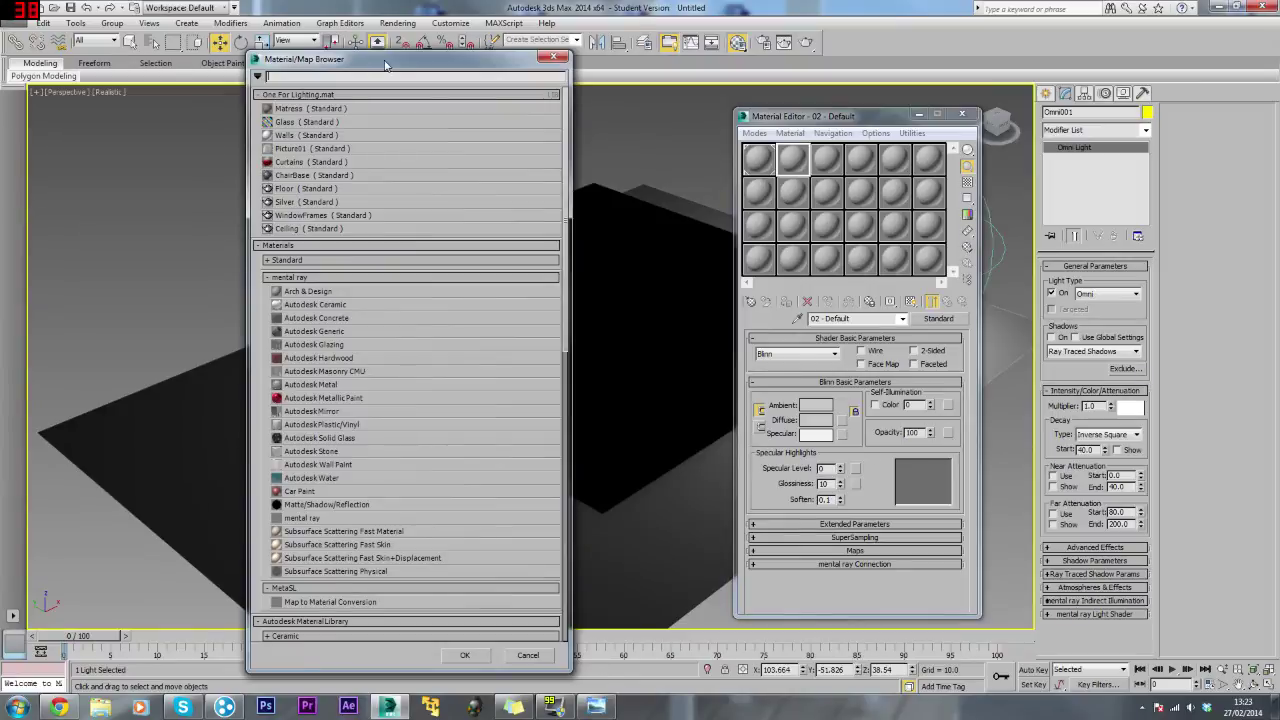
drag(385, 66, 450, 22)
click(400, 50)
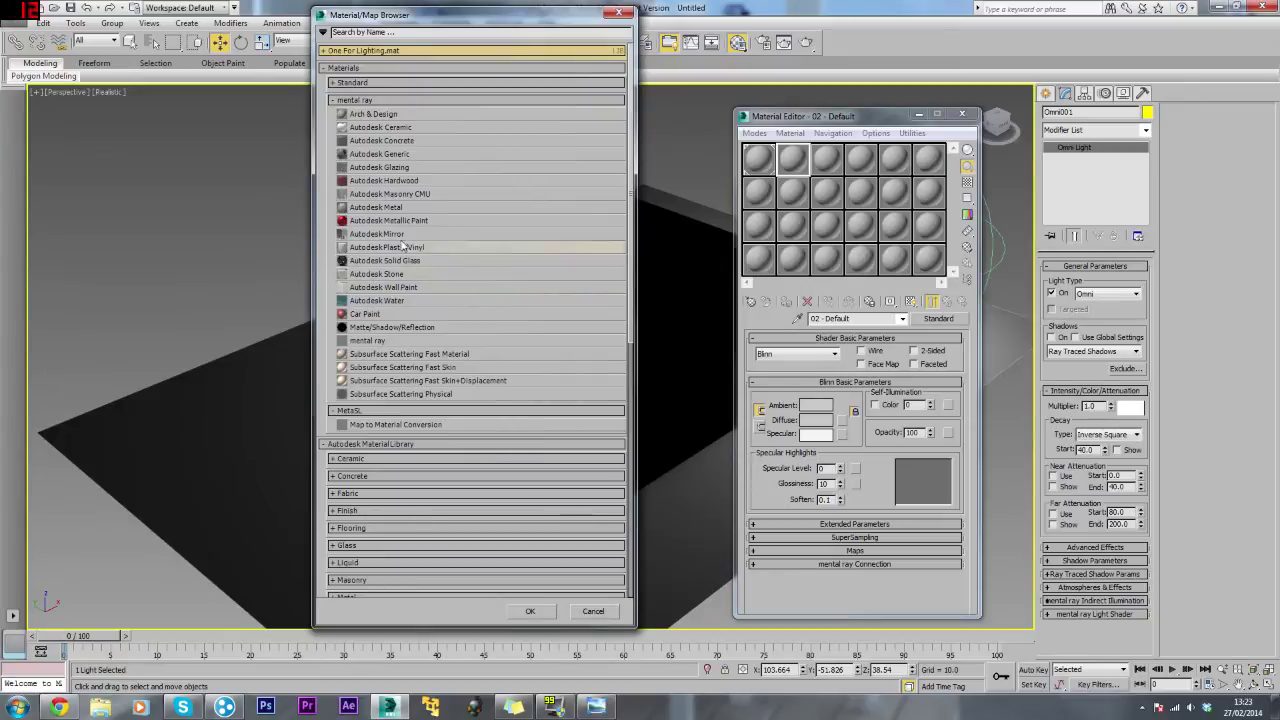
double_click(397, 306)
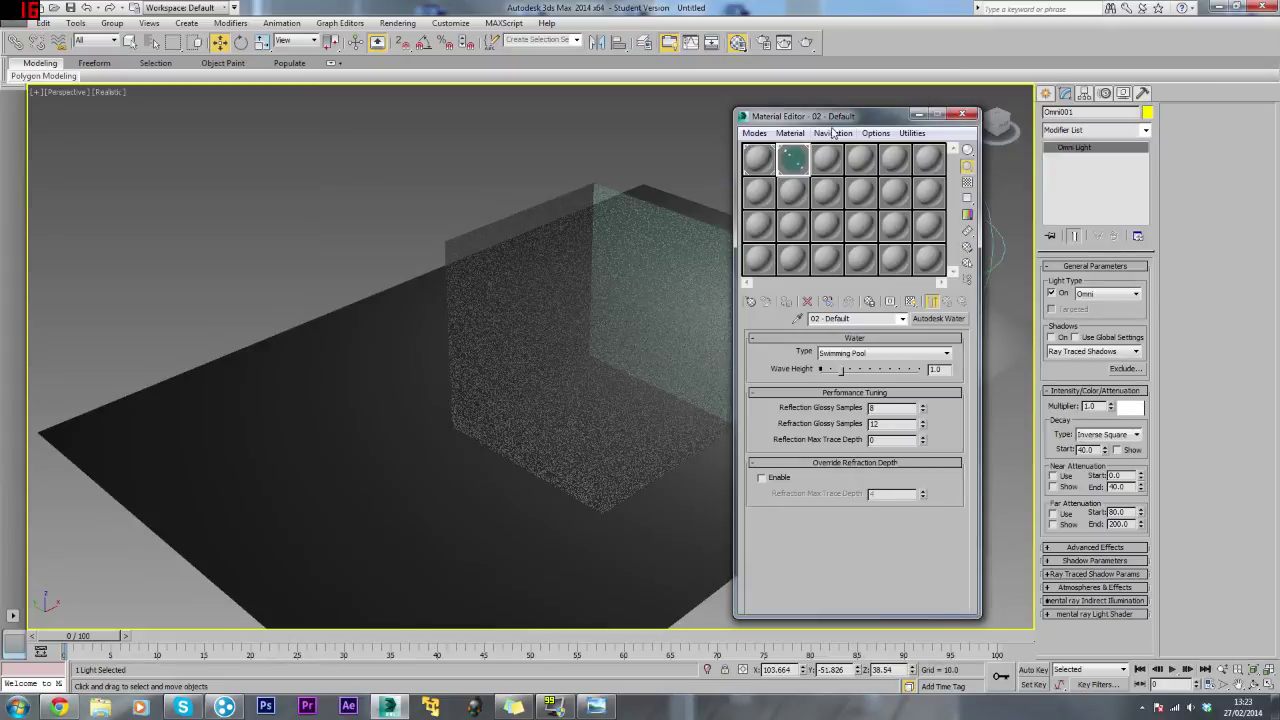
drag(842, 121, 1002, 369)
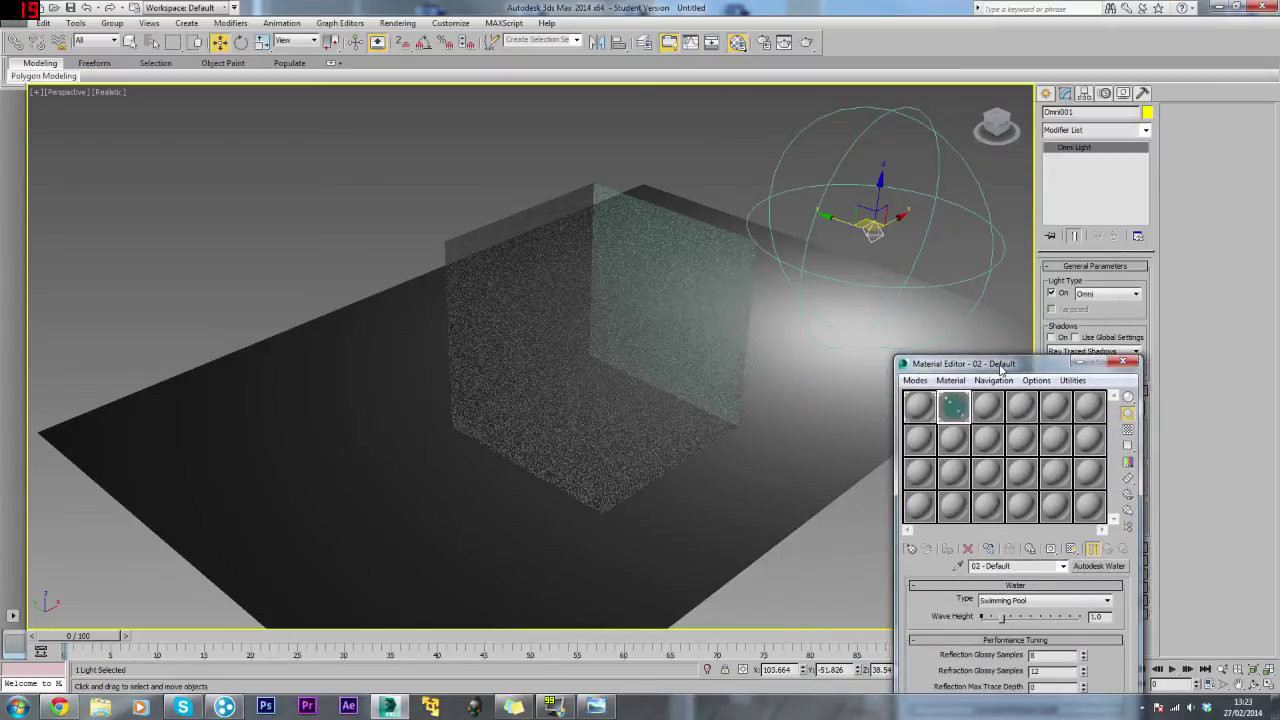
Render the perspective view with mental ray, examine the water cube close up, and close the rendered frame.
click(806, 42)
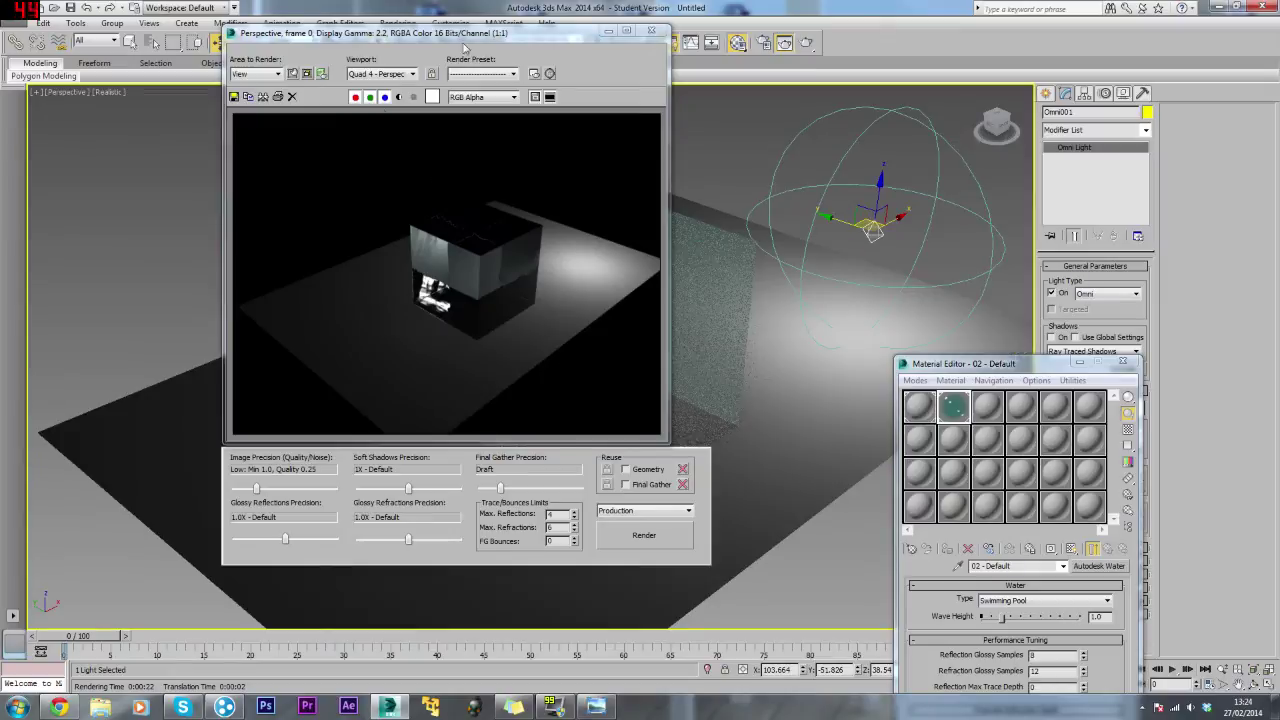
drag(480, 32, 520, 60)
scroll(506, 291, up, 3)
scroll(504, 291, down, 3)
scroll(504, 291, up, 1)
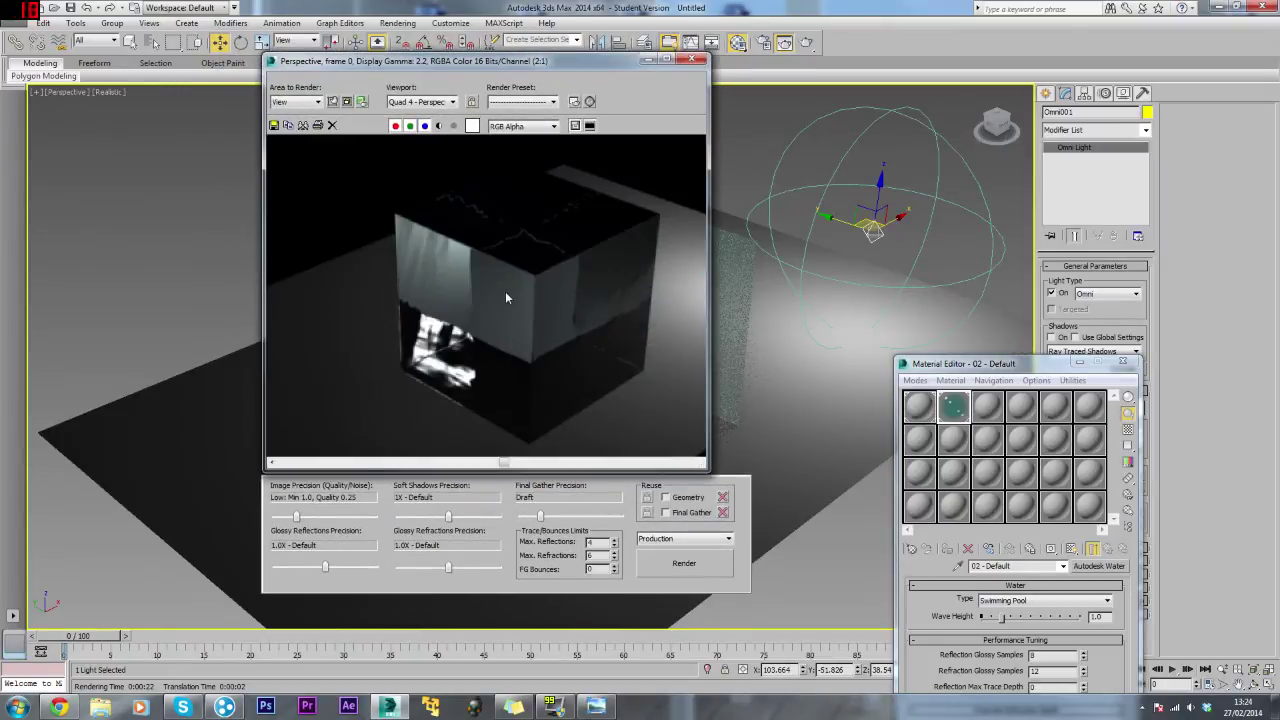
click(690, 61)
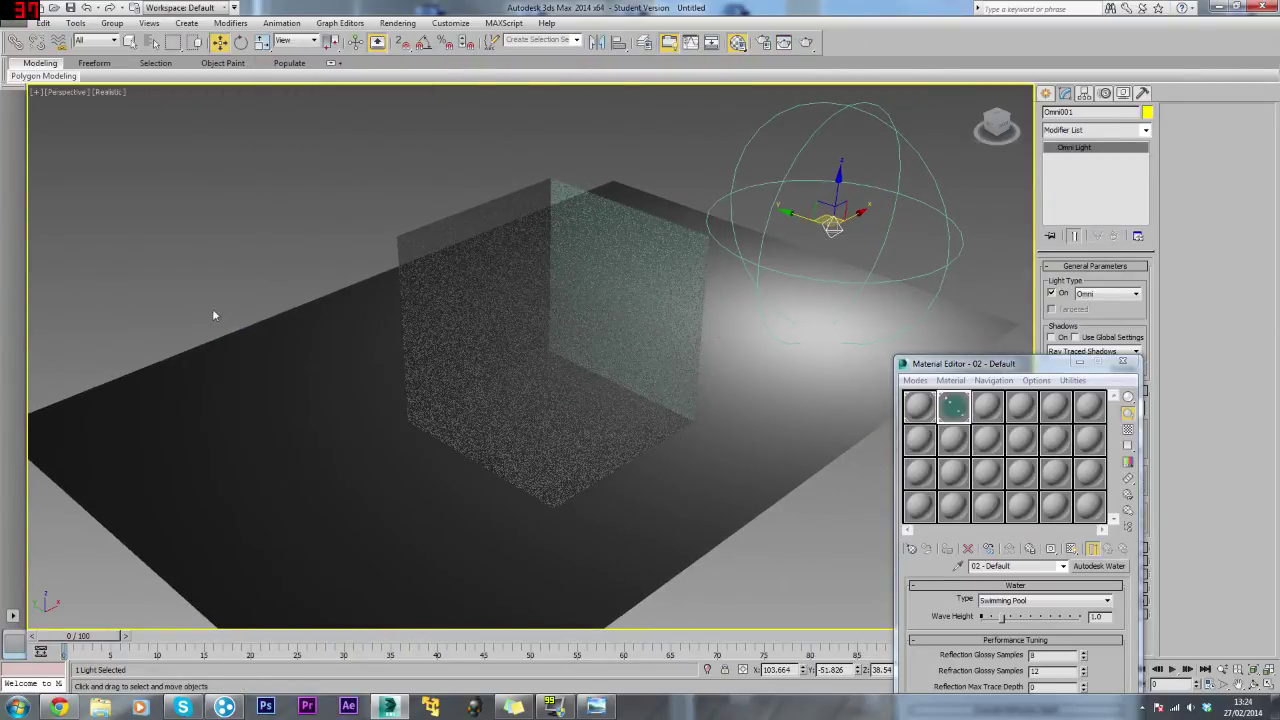
Copy the omni light in the Top view to the plane's opposite corner, at about X -67, Y 53.5.
key(alt+w)
right_click(280, 266)
key(alt+w)
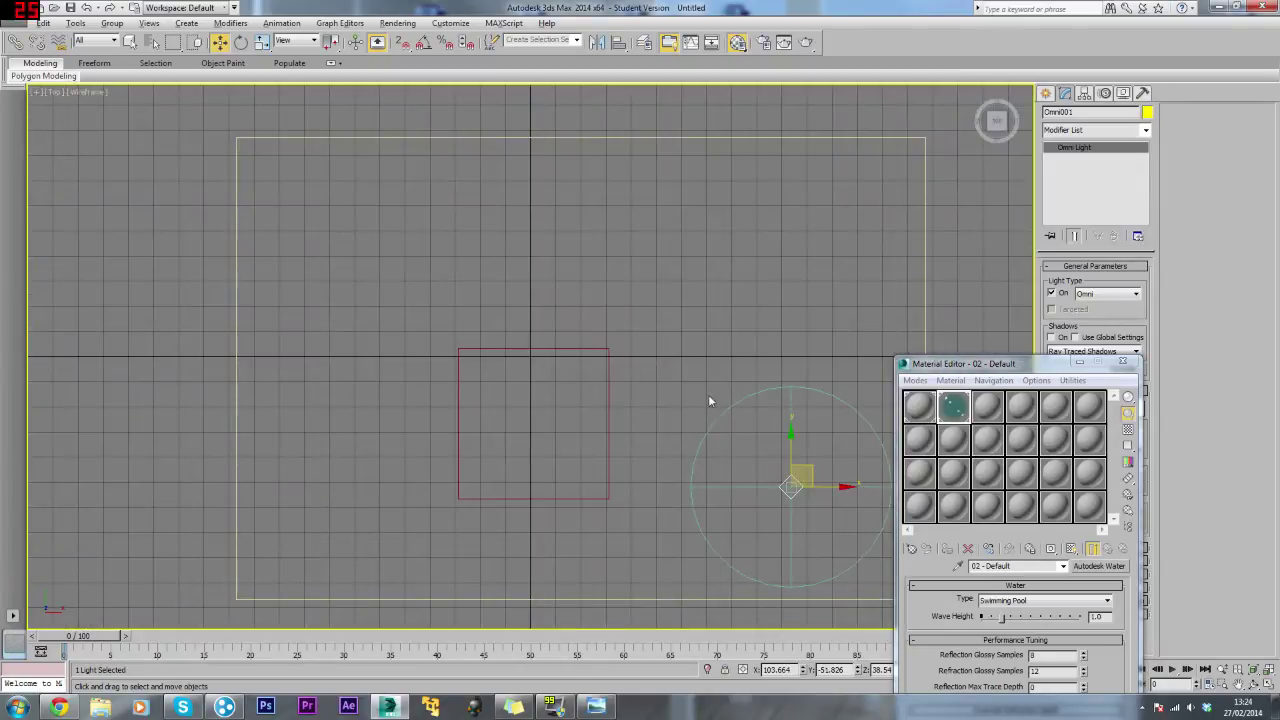
mouse_move(800, 477)
shift+mouse_down()
mouse_move(697, 381)
mouse_move(448, 224)
mouse_move(382, 203)
shift+mouse_up()
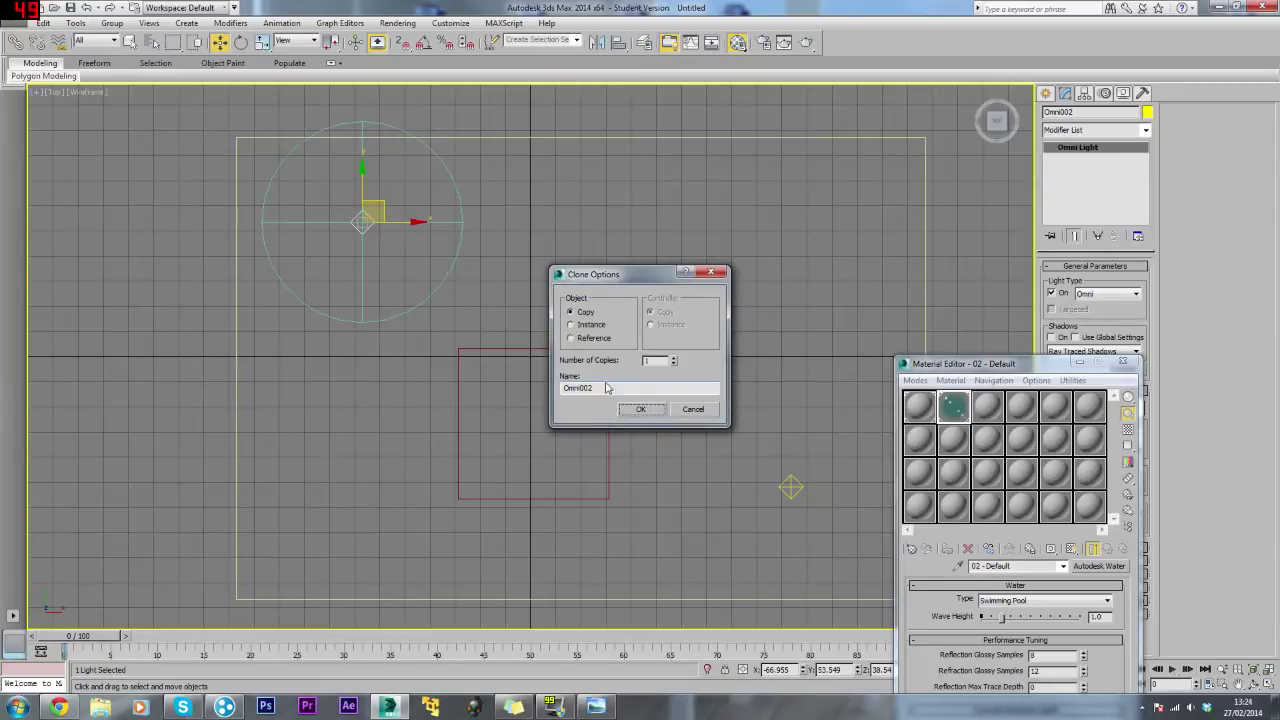
click(641, 411)
Raise the copied omni light in the maximized perspective view to about Z 92.6.
key(alt+w)
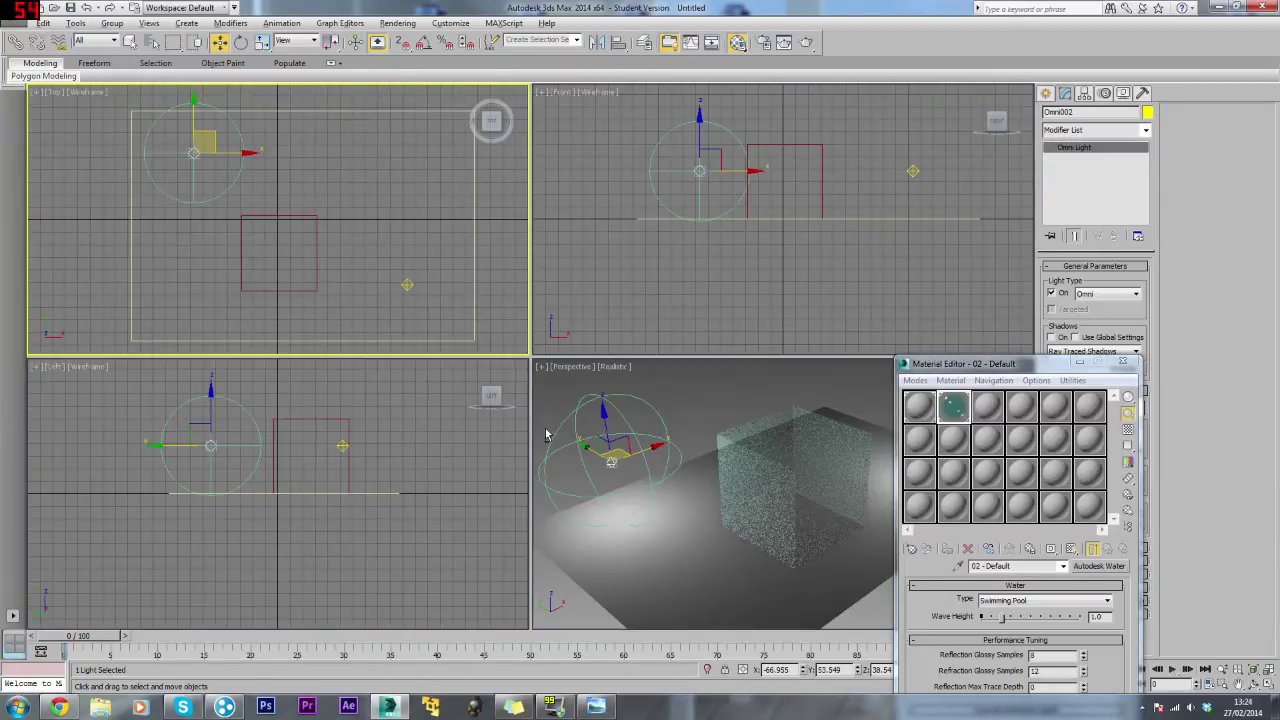
click(632, 472)
key(alt+w)
drag(172, 245, 143, 65)
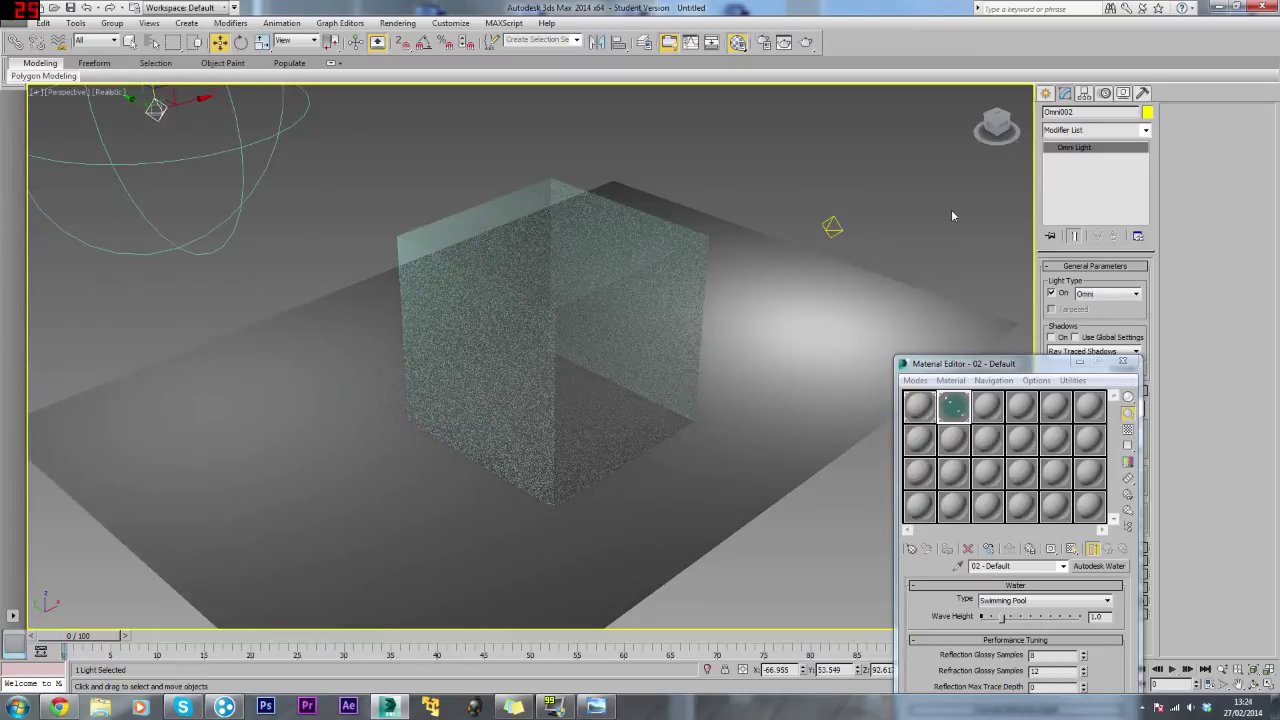
Render the perspective view to check the cube under both omni lights, and close the rendered frame.
middle_drag(668, 278, 688, 268)
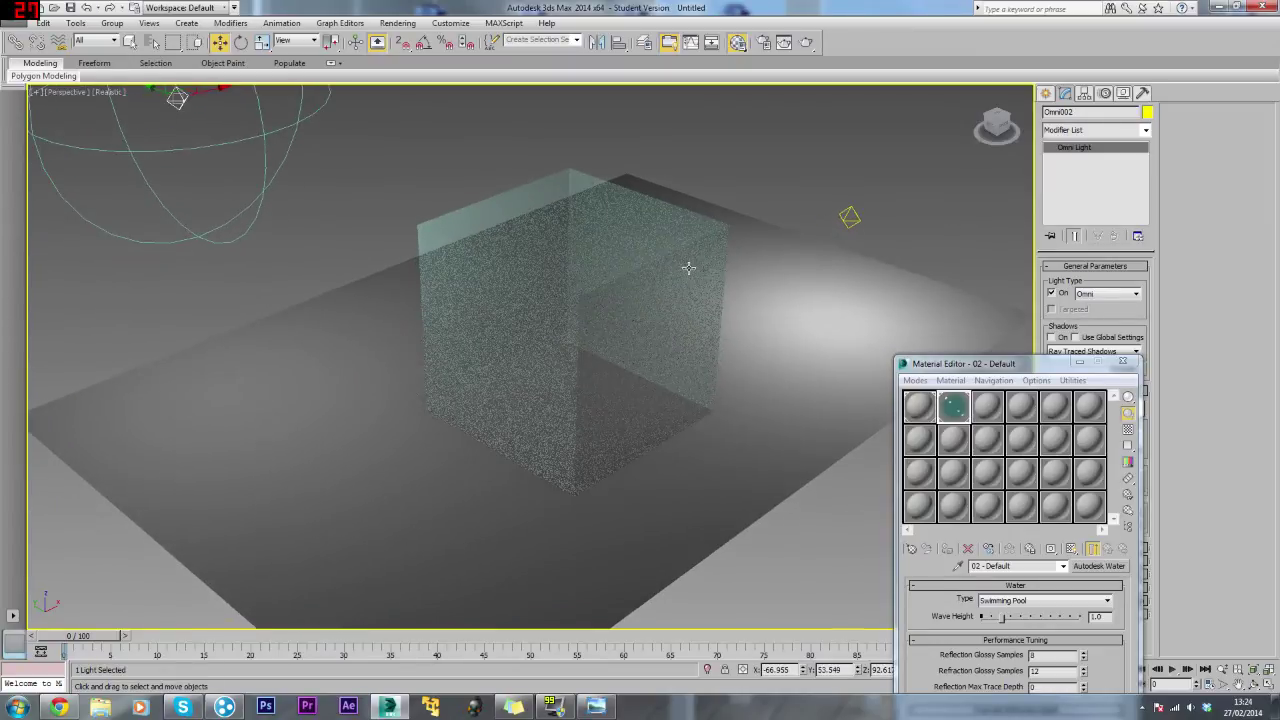
key(shift+q)
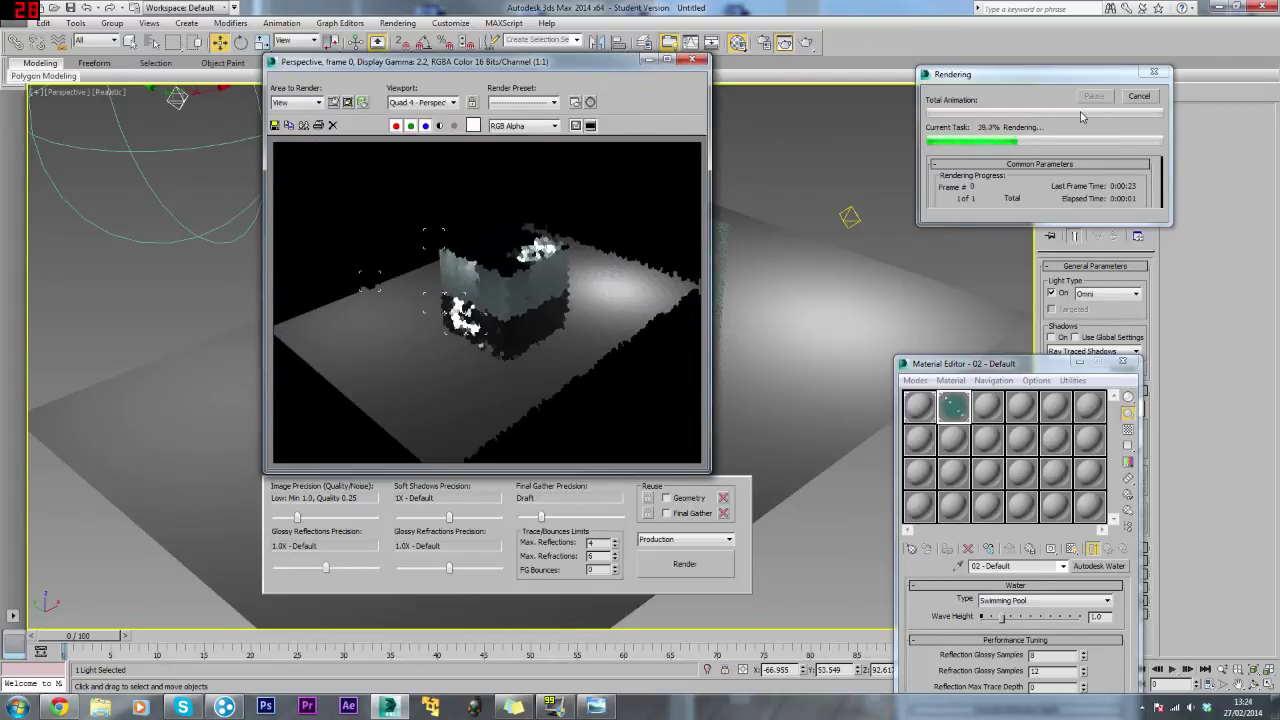
click(688, 60)
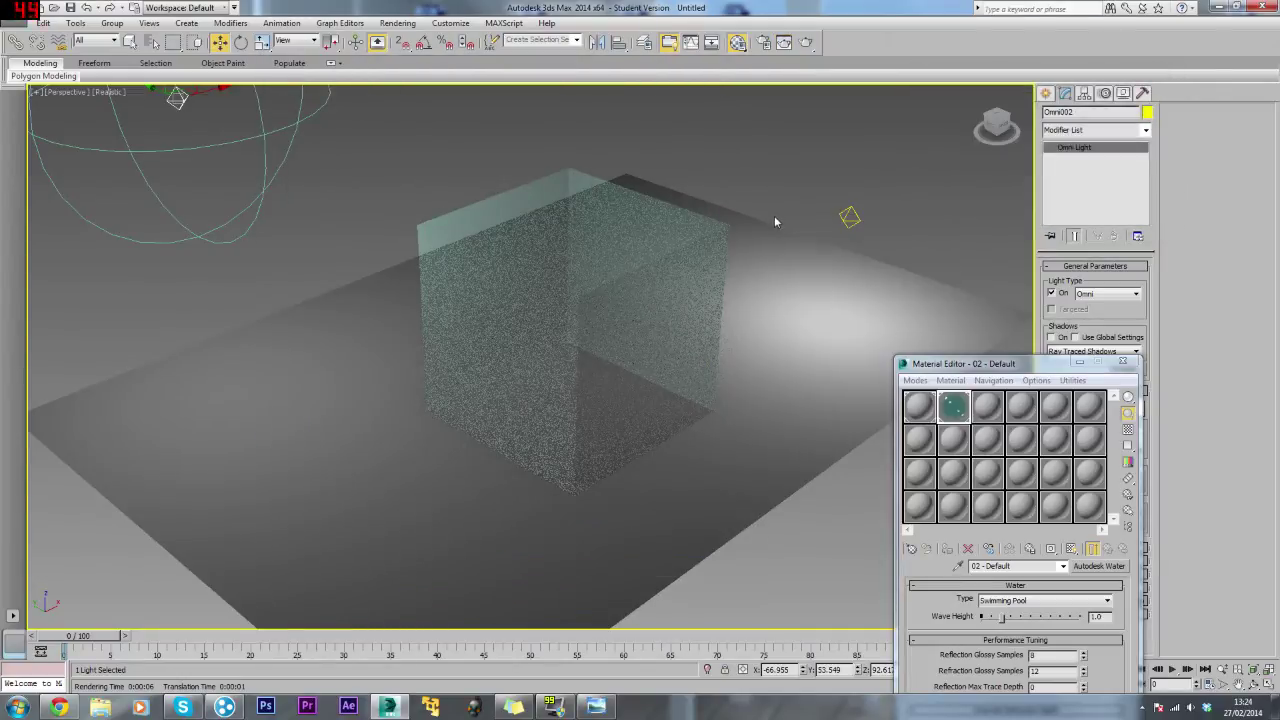
Enable Caustics in the Global Illumination render settings and move the Render Setup window clear of the render controls.
middle_drag(694, 285, 697, 271)
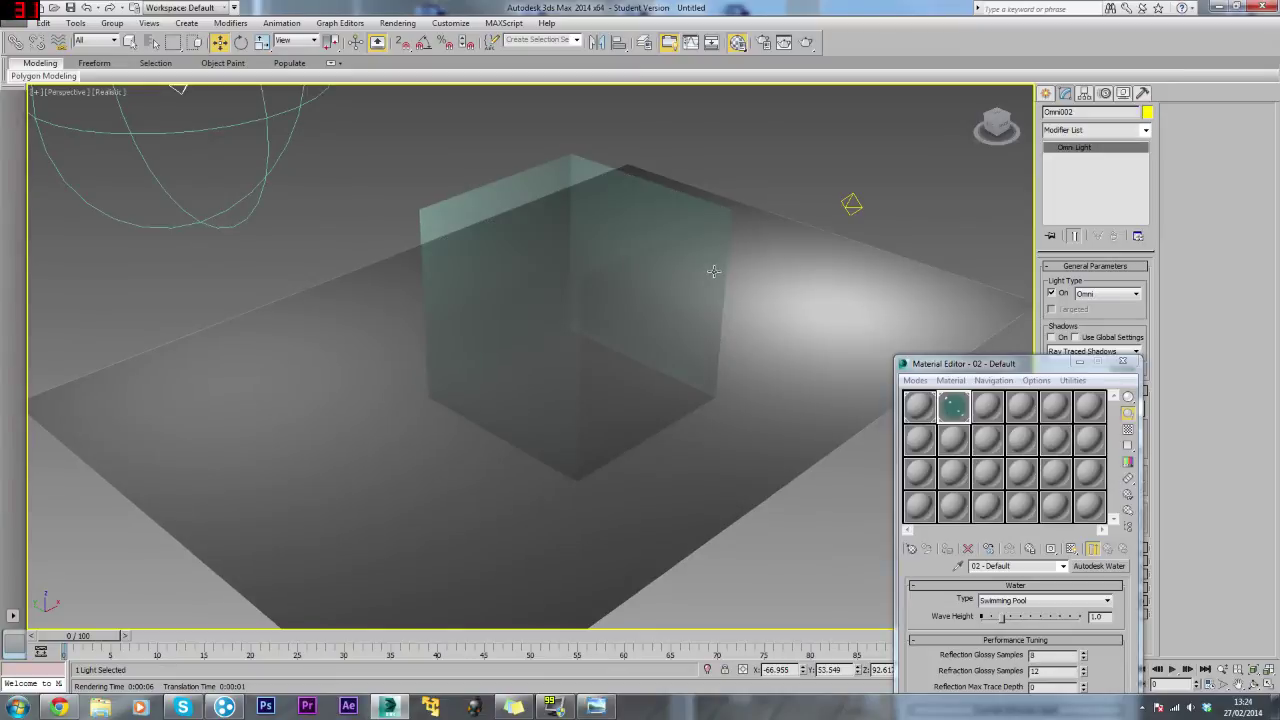
key(F10)
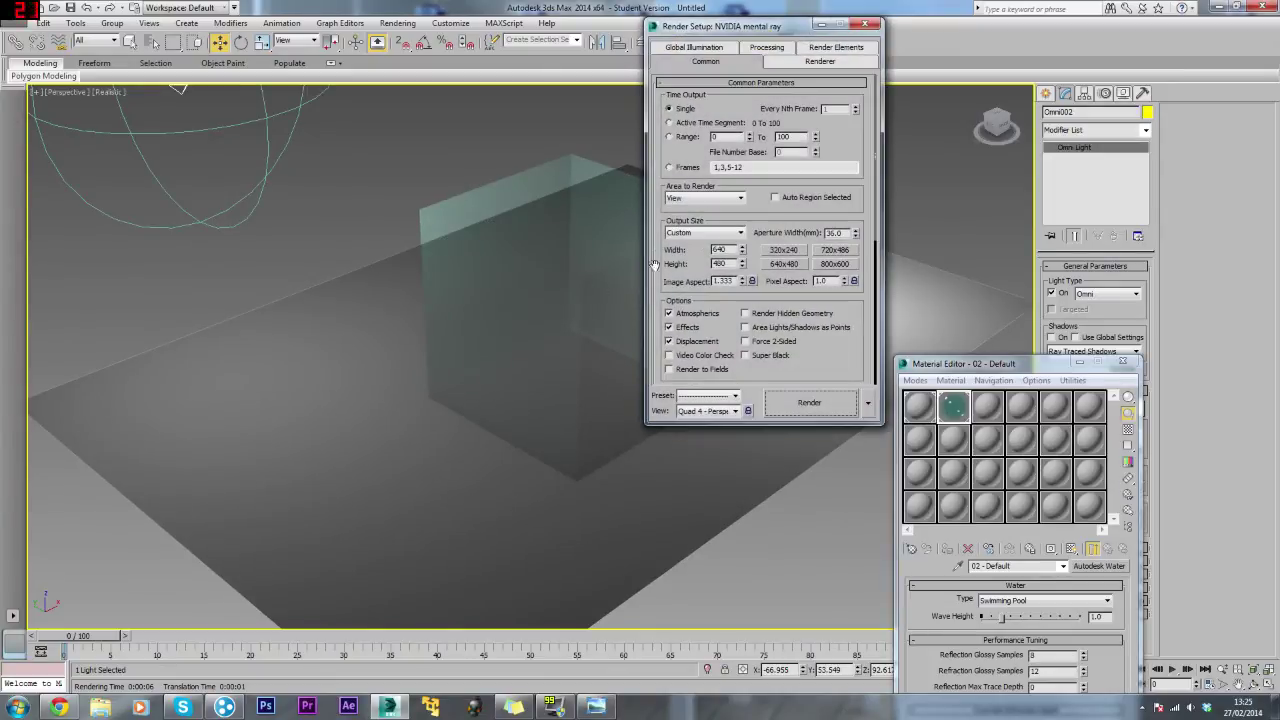
drag(820, 366, 813, 305)
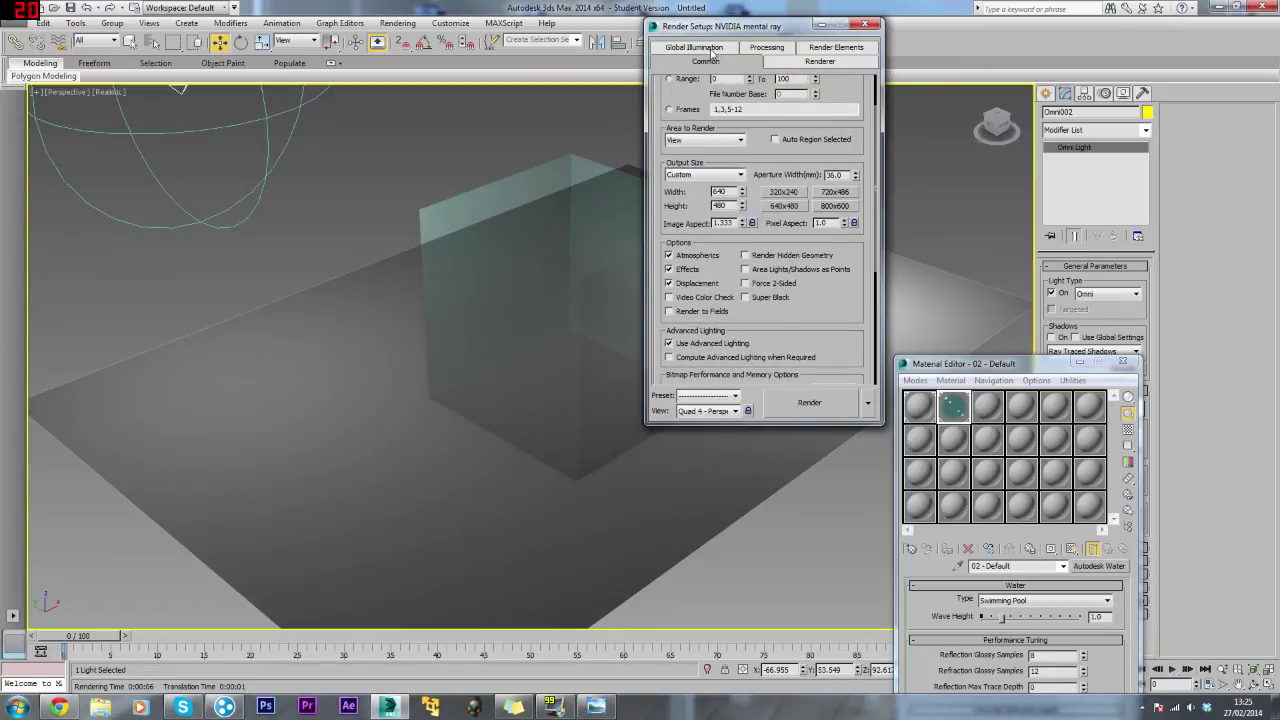
click(712, 51)
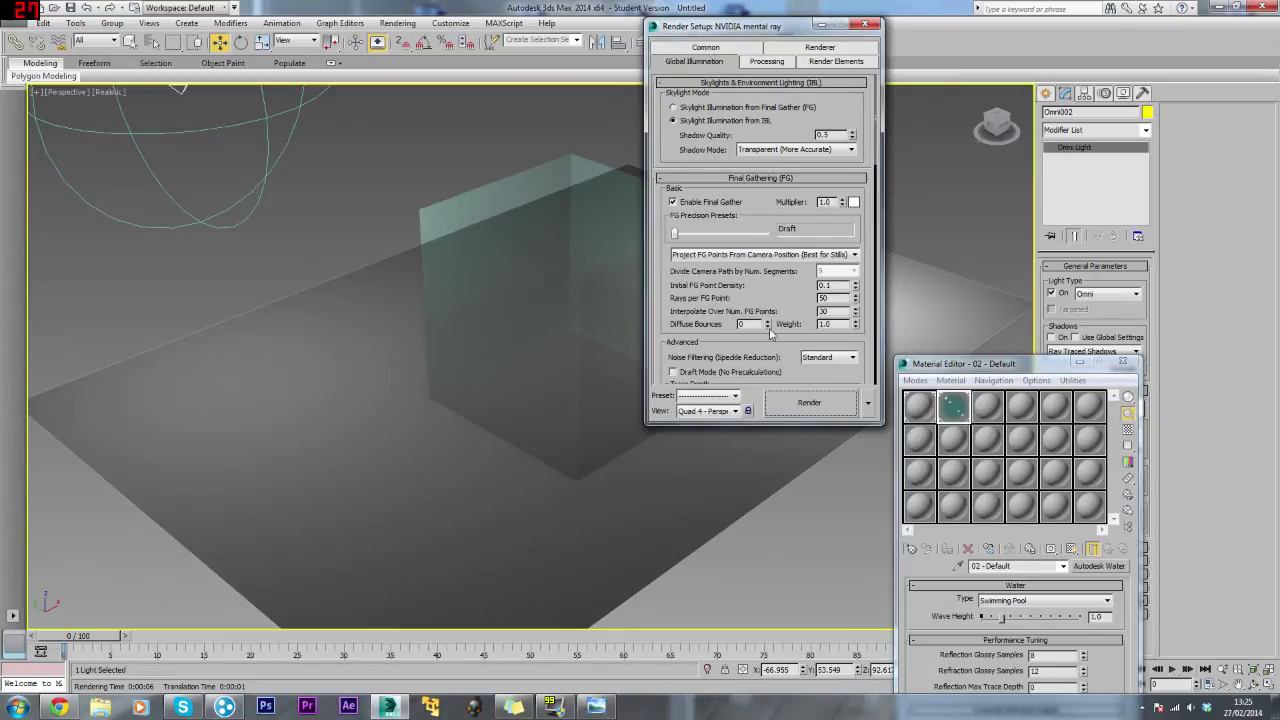
scroll(775, 300, down, 8)
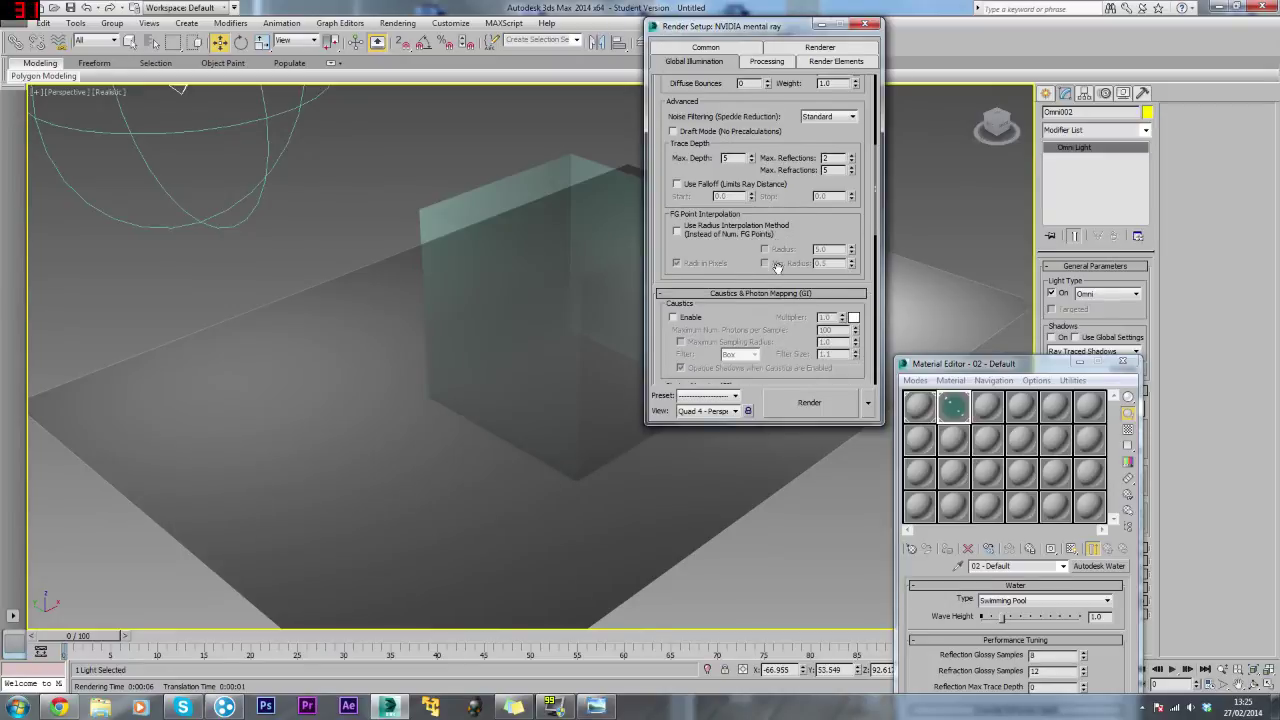
scroll(777, 267, down, 3)
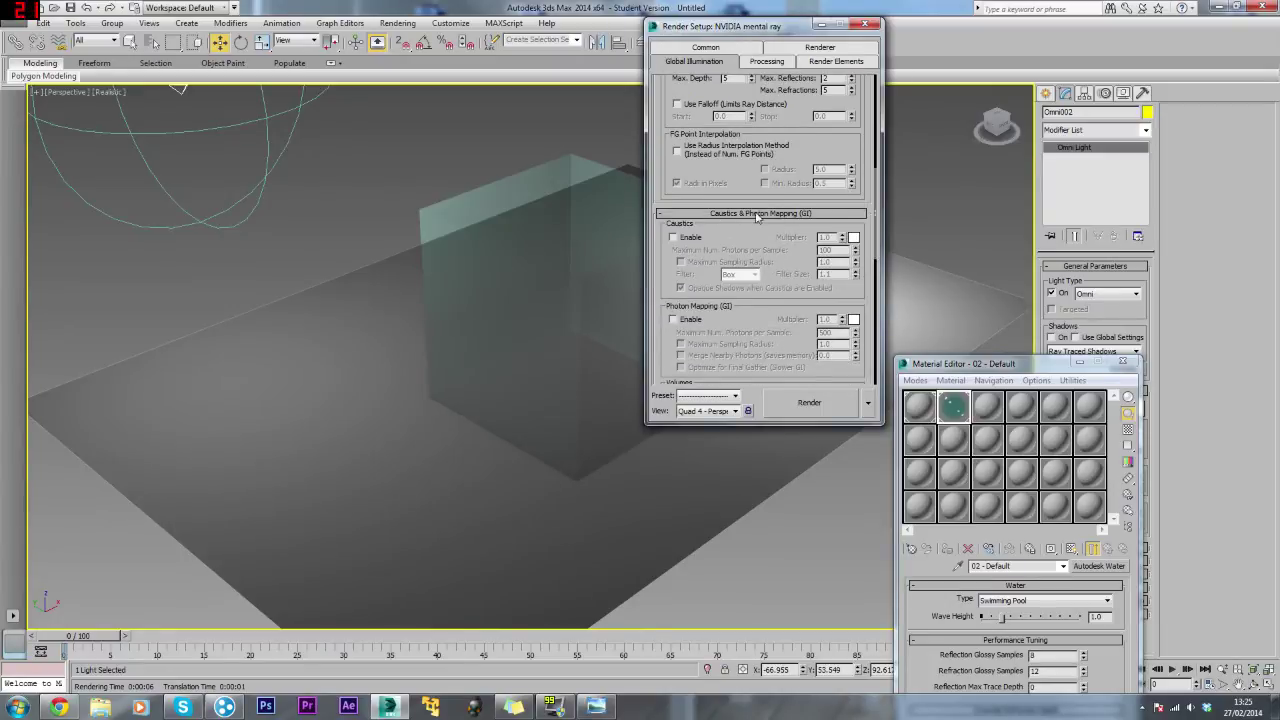
click(674, 237)
scroll(746, 313, down, 2)
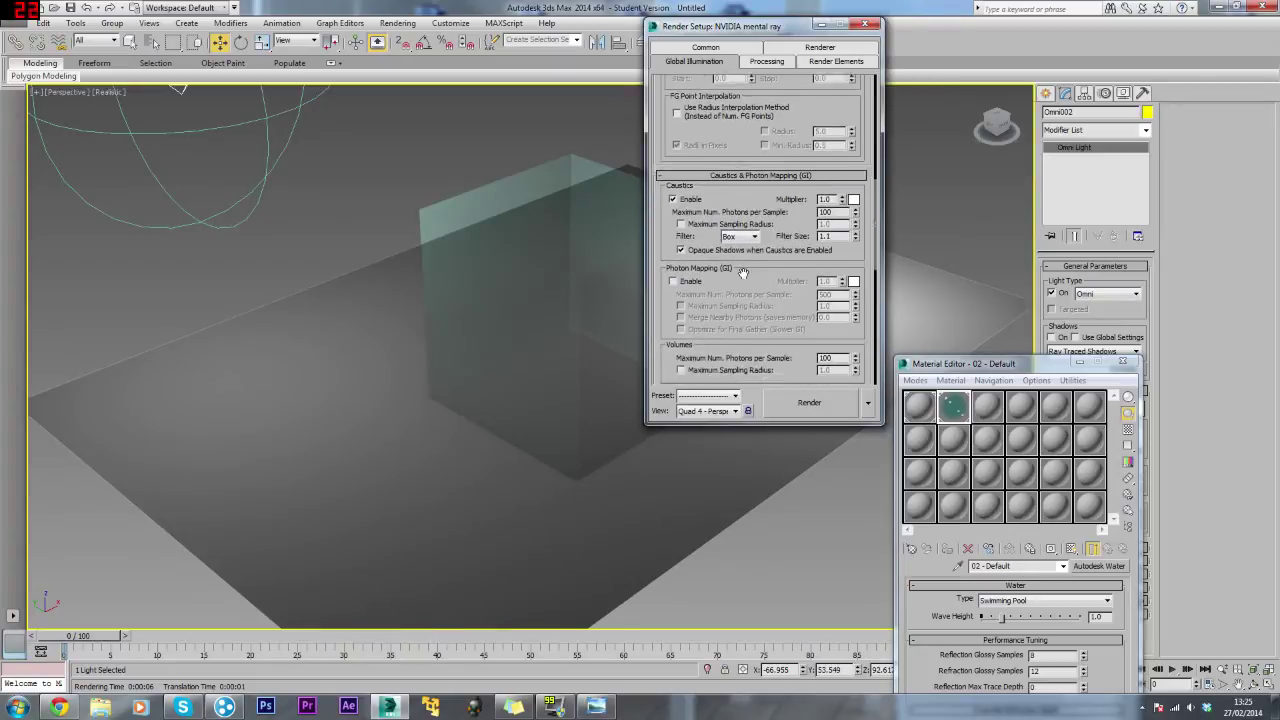
drag(777, 28, 871, 220)
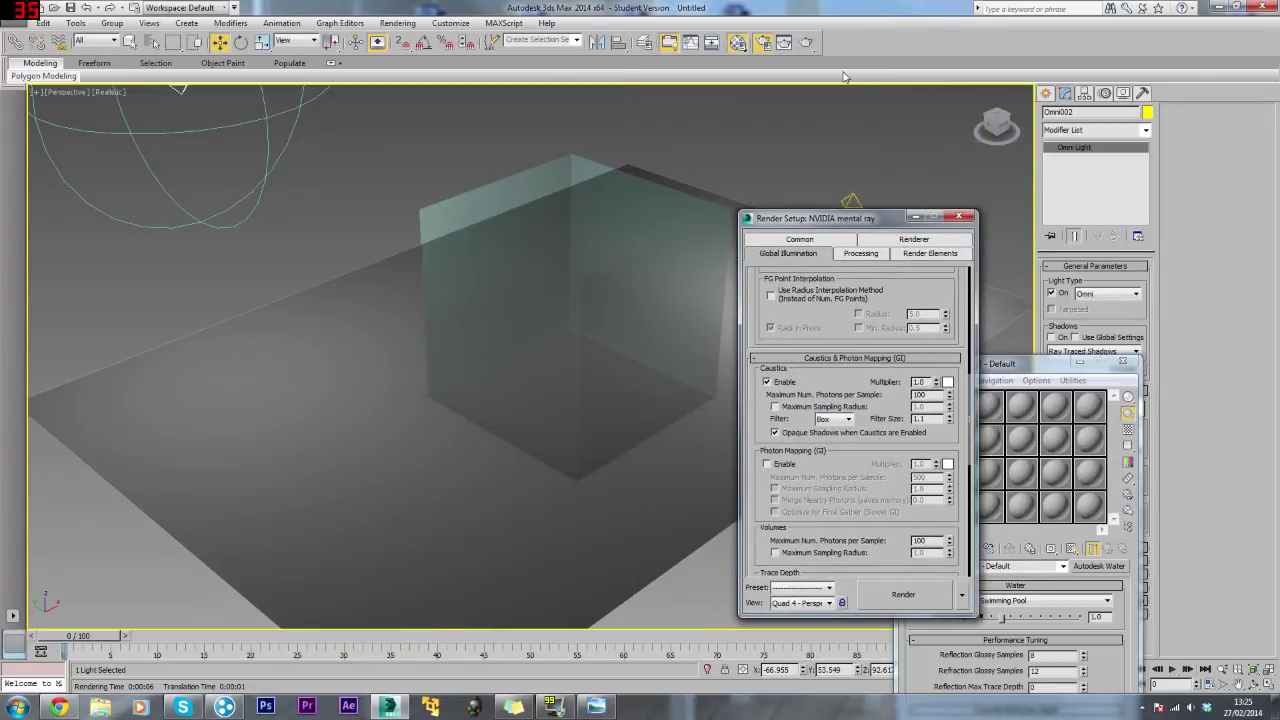
Try to render the perspective view with caustics enabled, read the mental ray message and dismiss it.
click(807, 42)
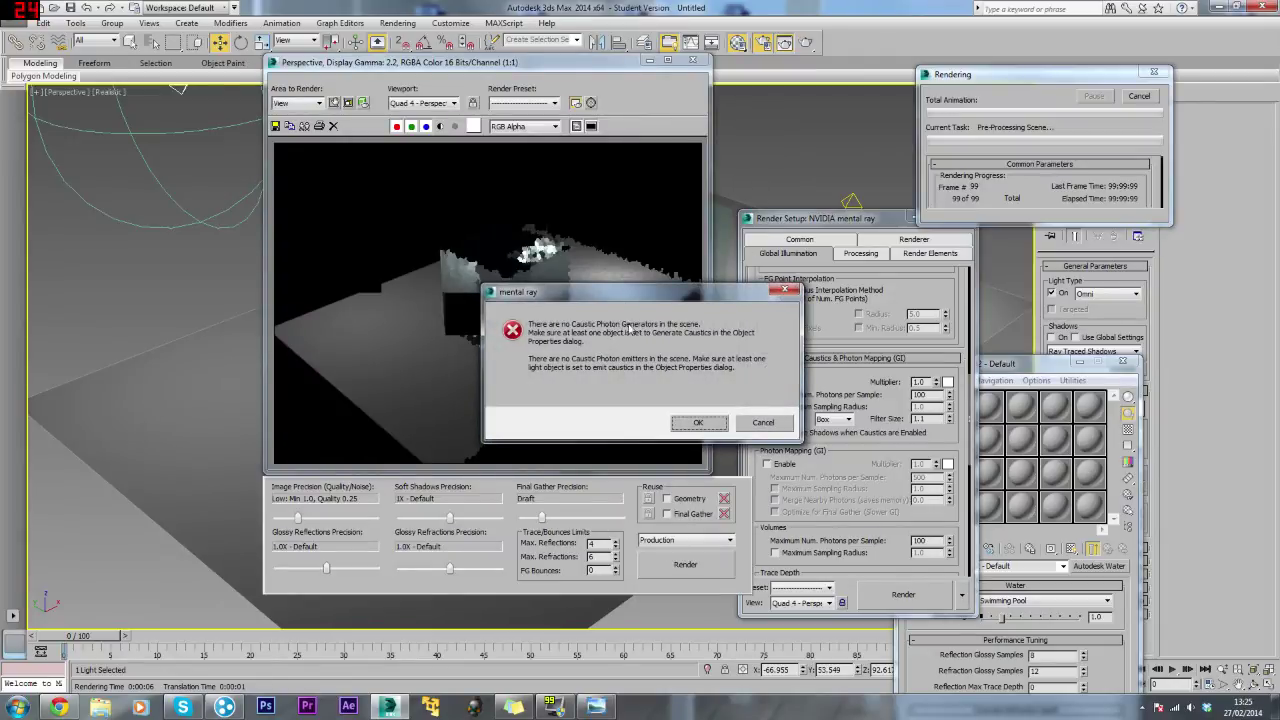
drag(650, 287, 598, 182)
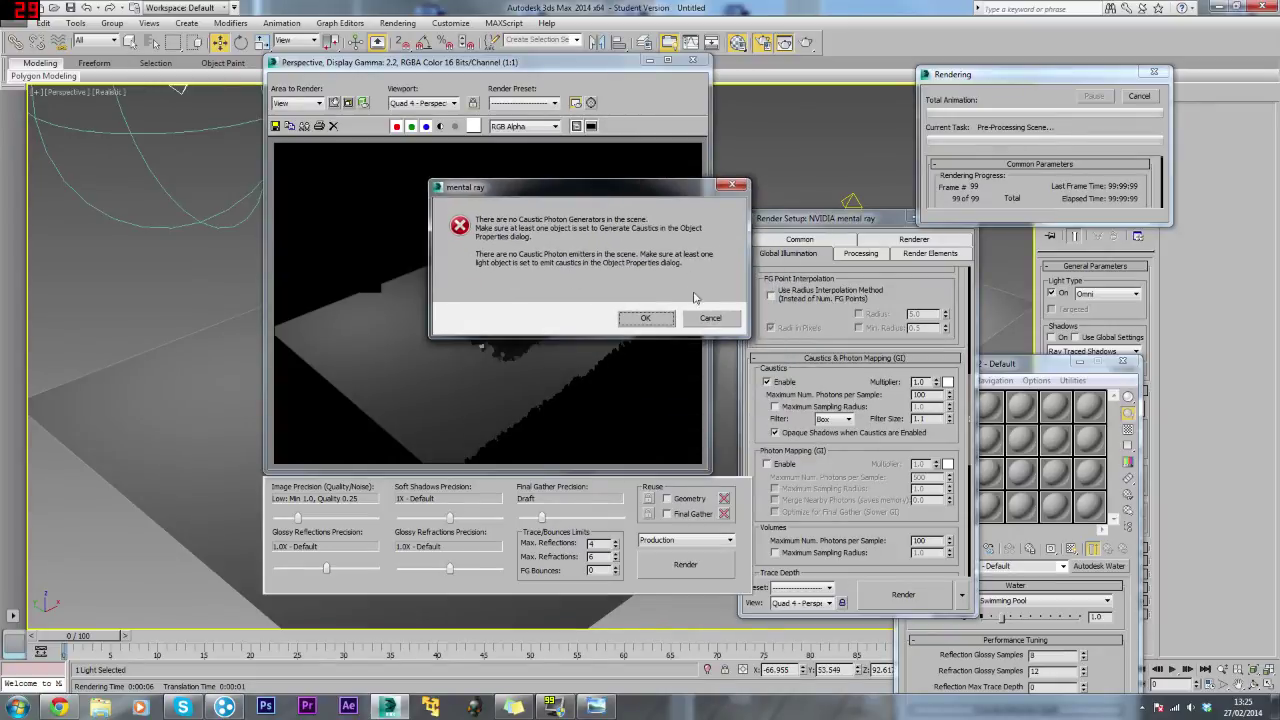
click(663, 324)
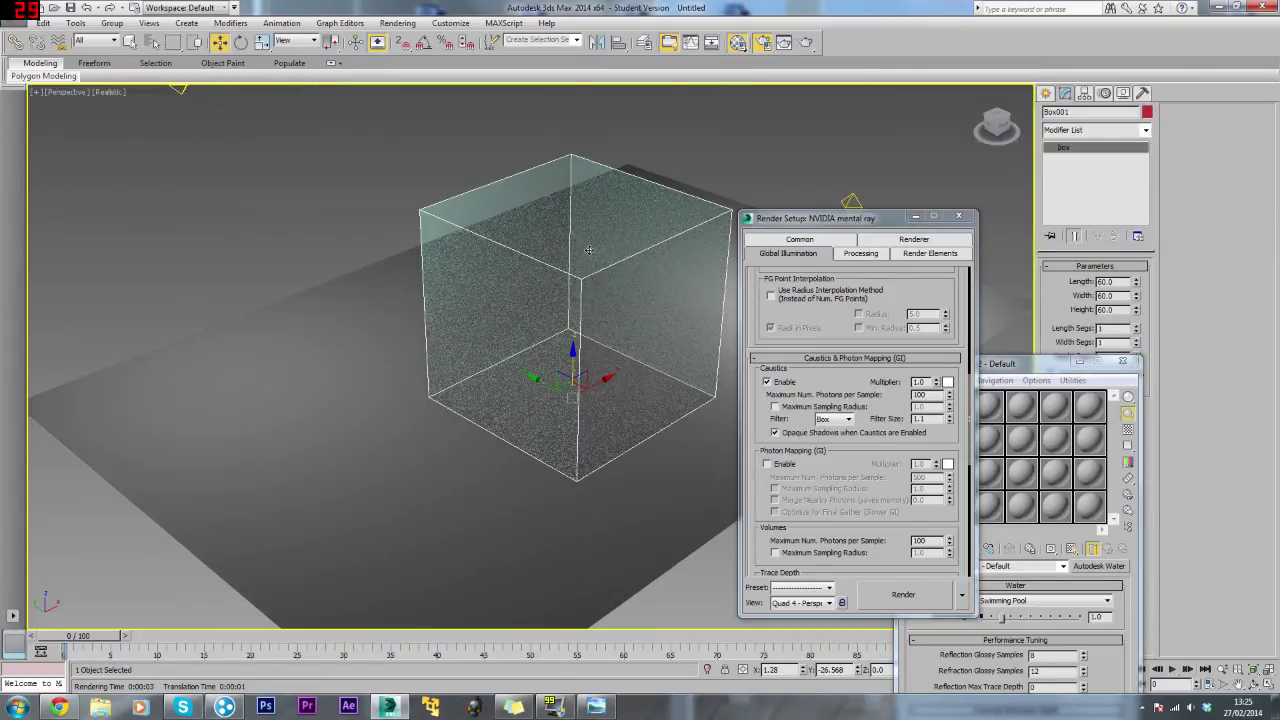
Turn on Generate Caustics in the cube's mental ray object properties.
right_click(589, 255)
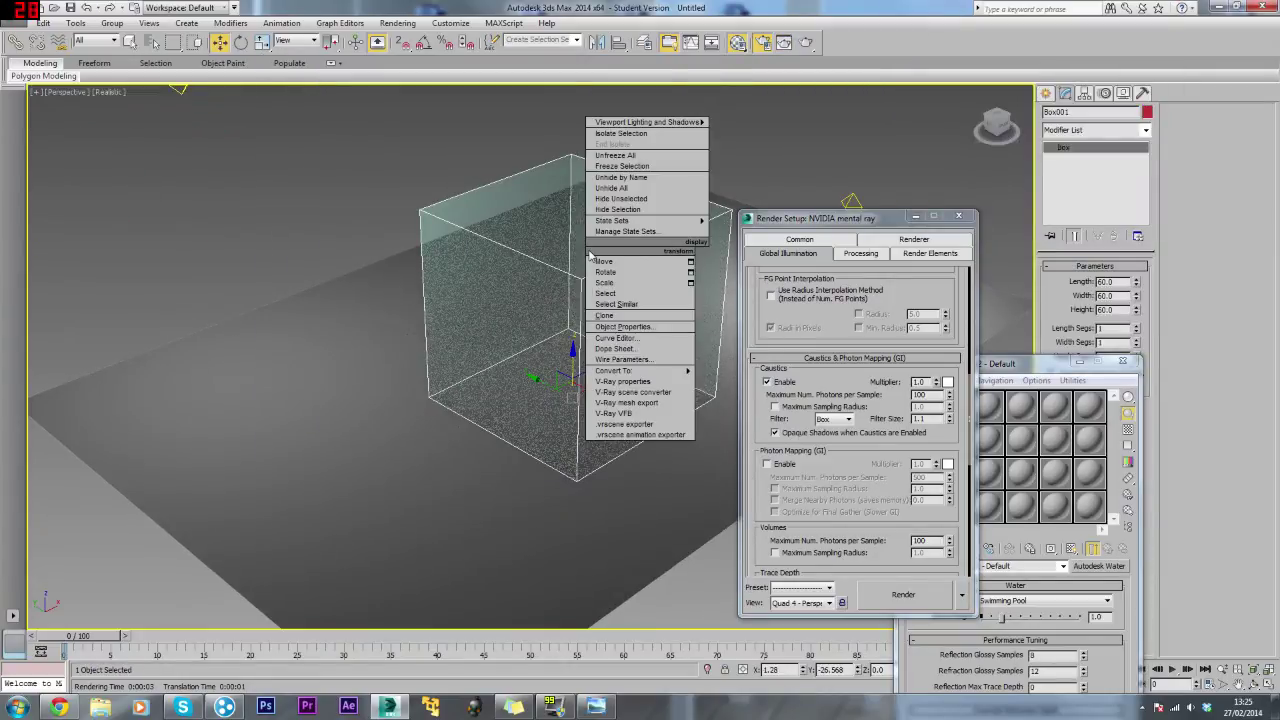
click(528, 270)
right_click(566, 254)
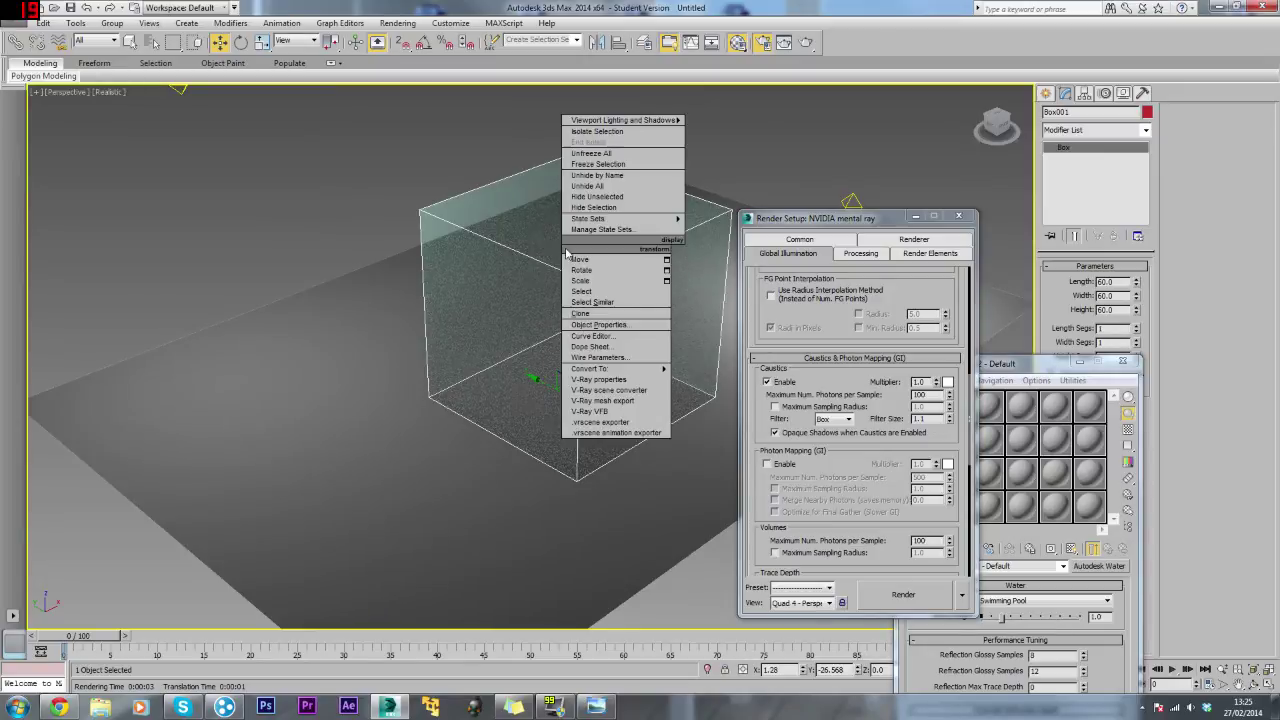
click(598, 324)
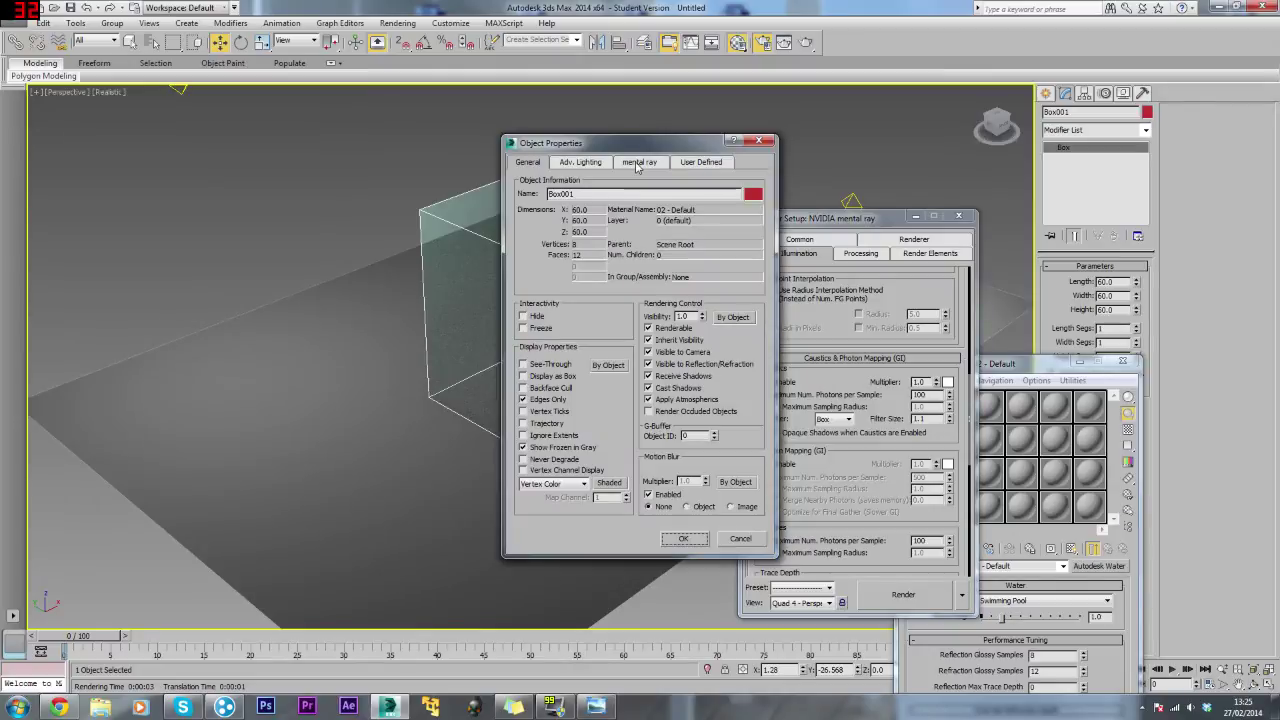
click(637, 162)
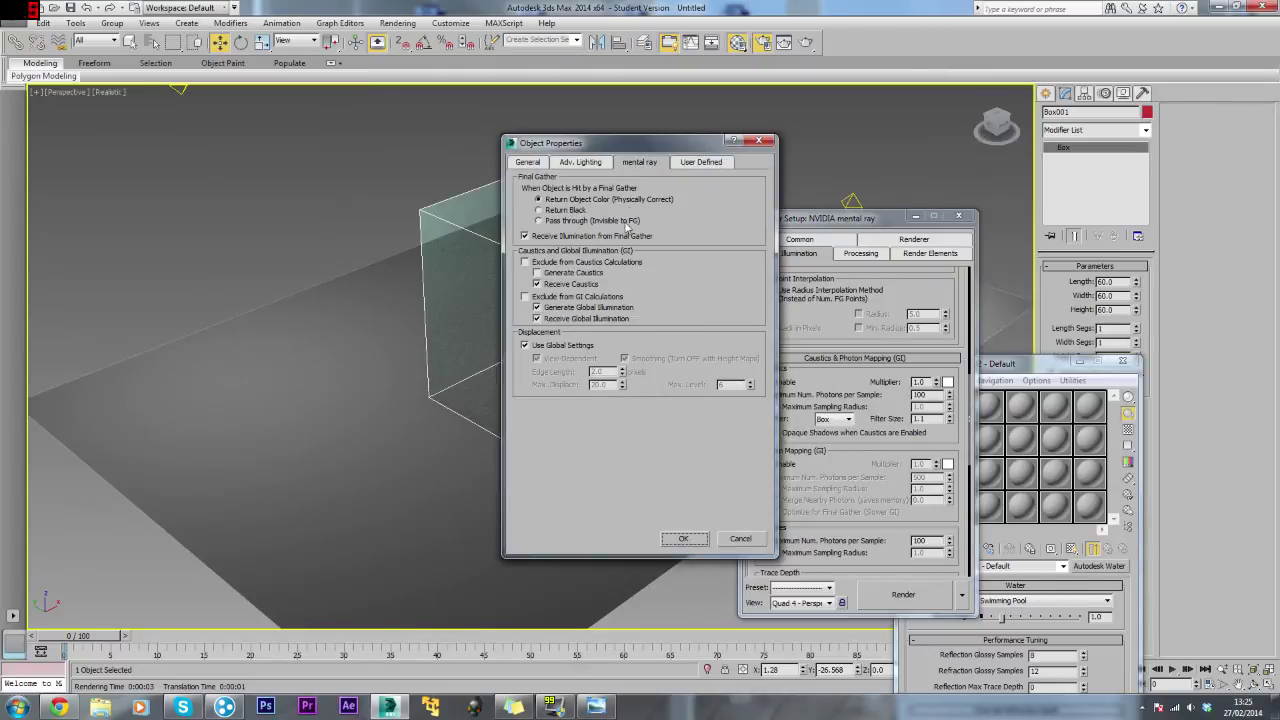
click(537, 272)
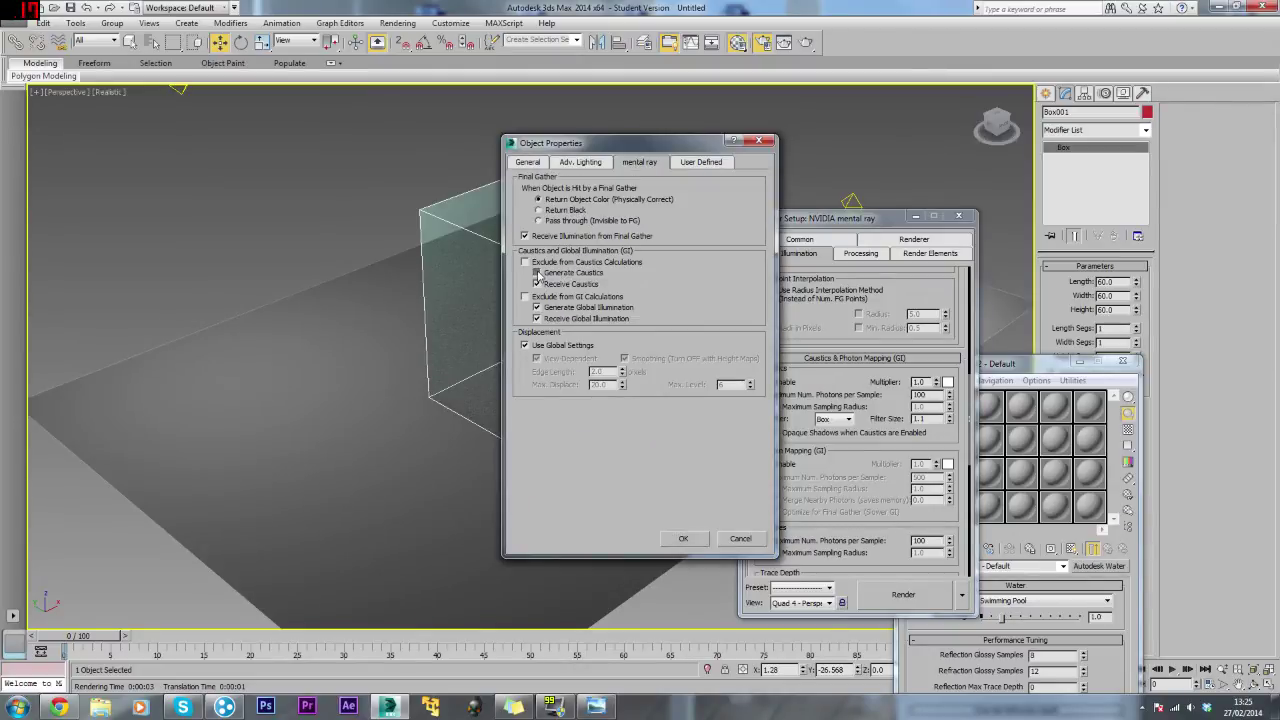
click(683, 539)
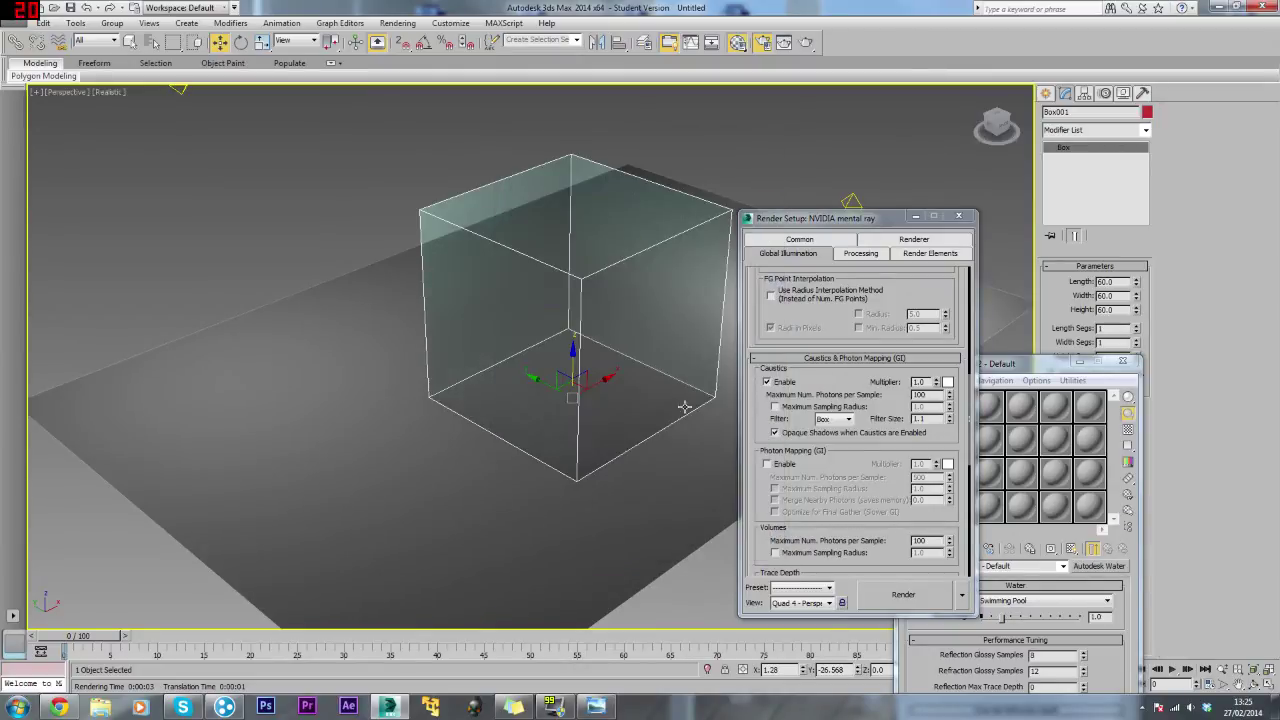
Render the scene again with the cube generating caustics, dismiss the mental ray message, cancel the render and close the frame.
click(807, 43)
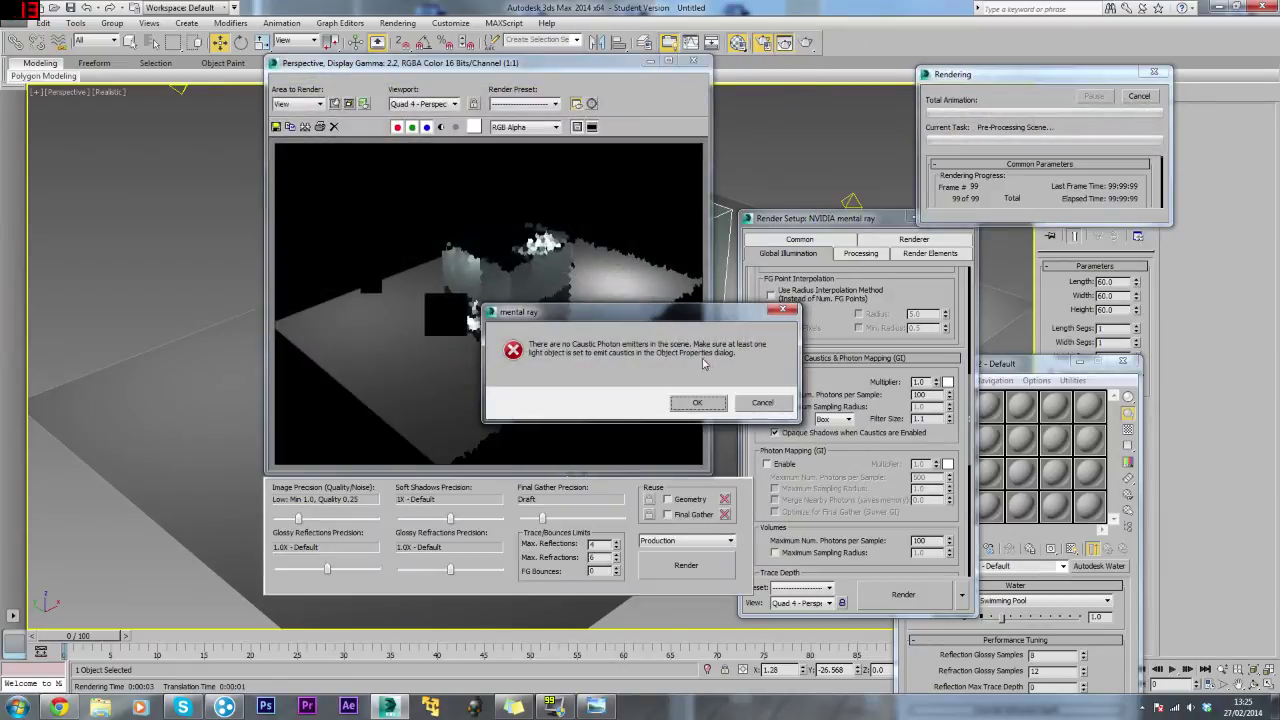
click(713, 405)
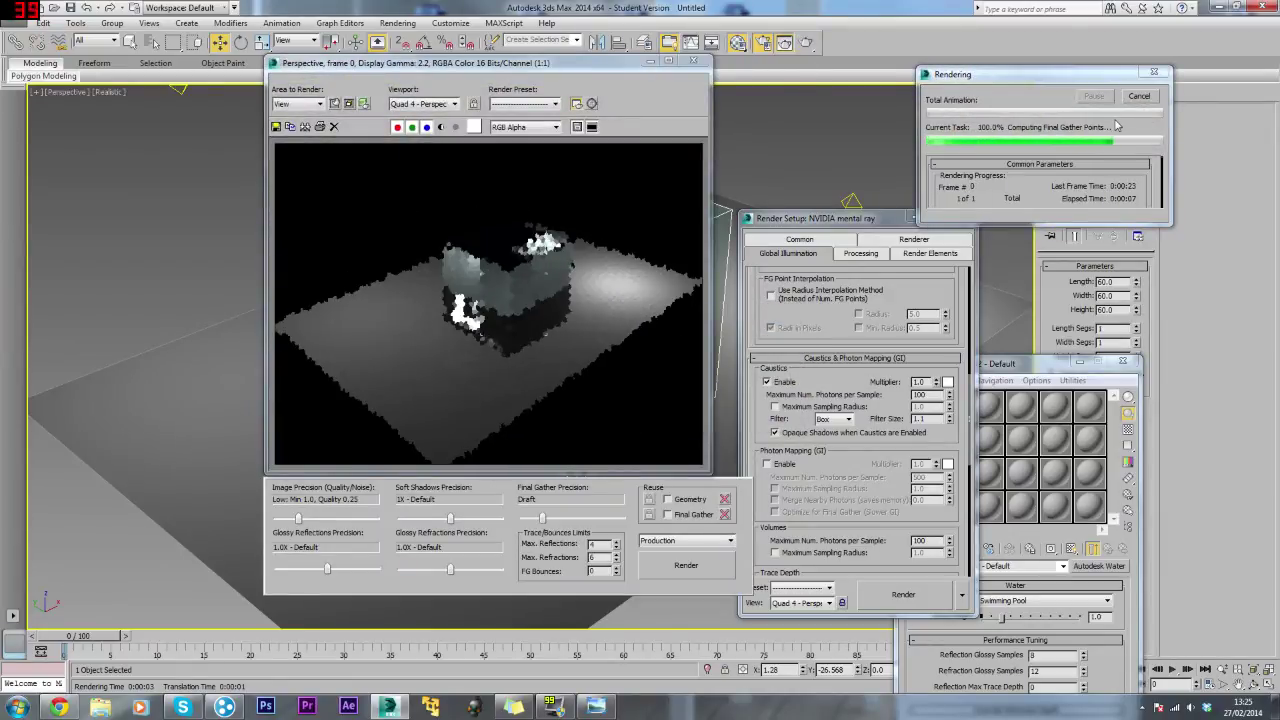
click(1139, 96)
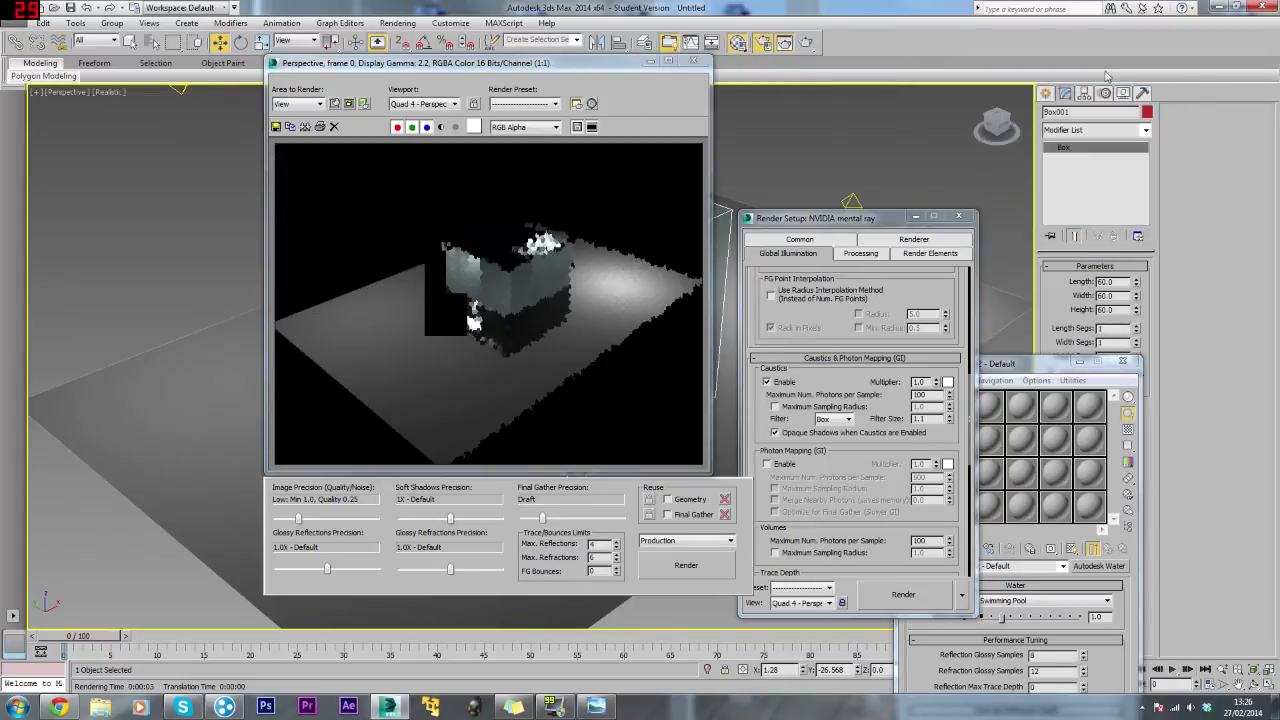
click(692, 62)
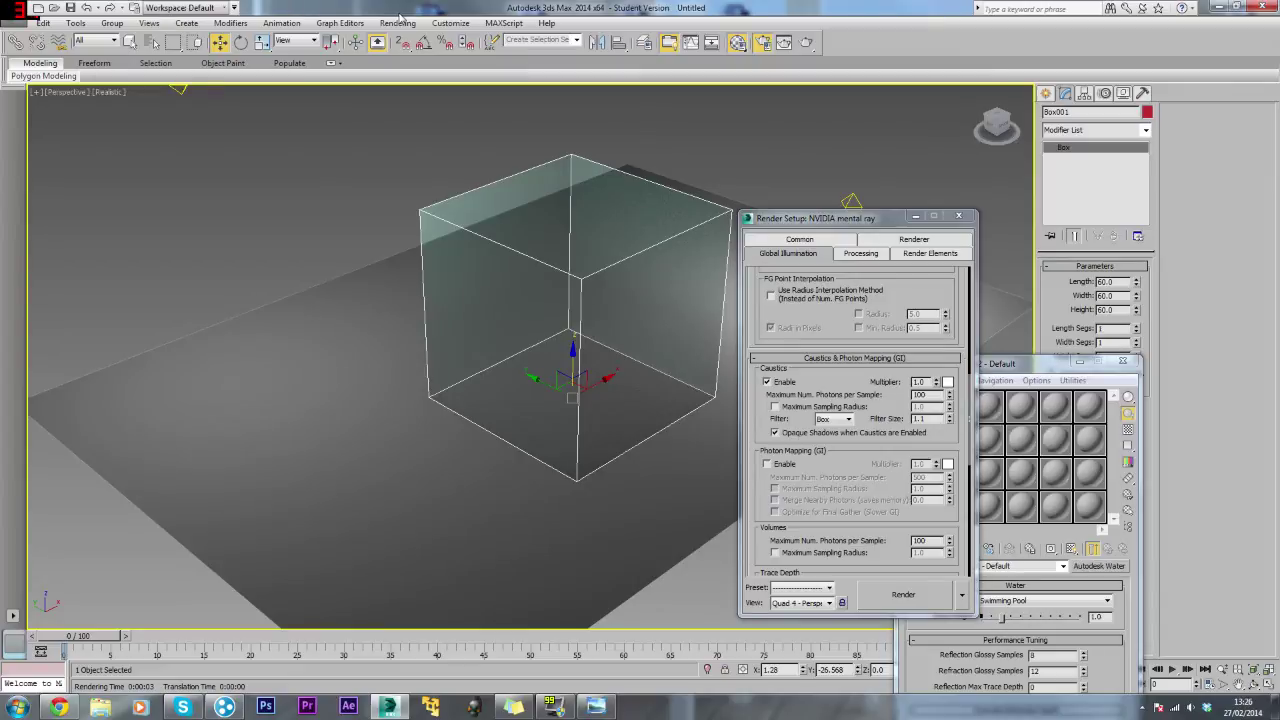
Enable All Objects Generate & Receive GI and Caustics in the Global Illumination render settings and test-render the scene, dismissing the mental ray message.
key(F10)
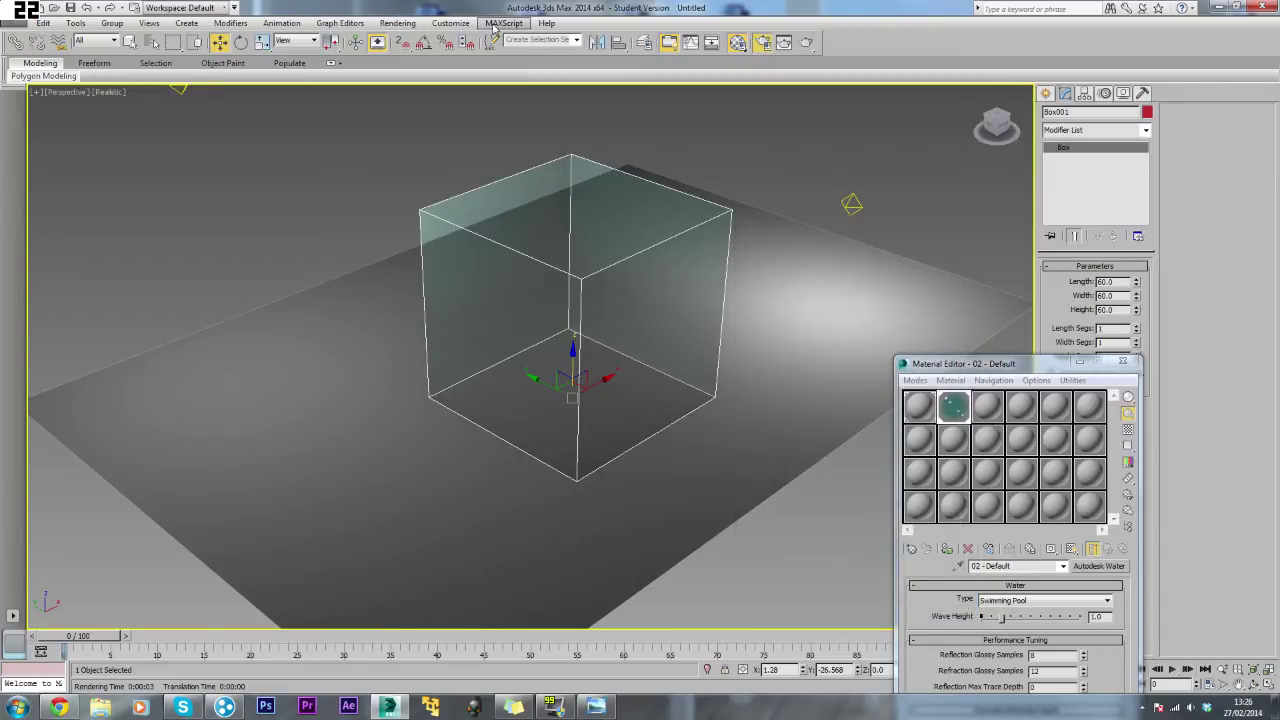
key(F10)
drag(833, 220, 609, 78)
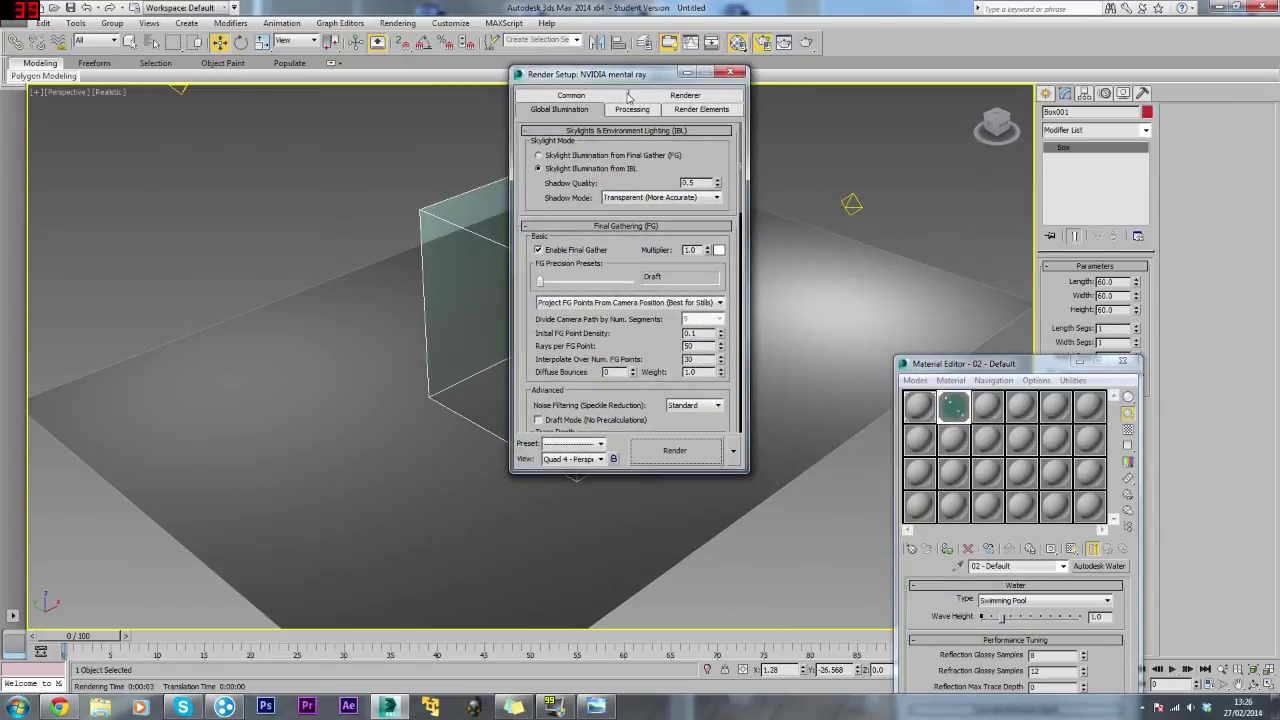
scroll(630, 300, down, 10)
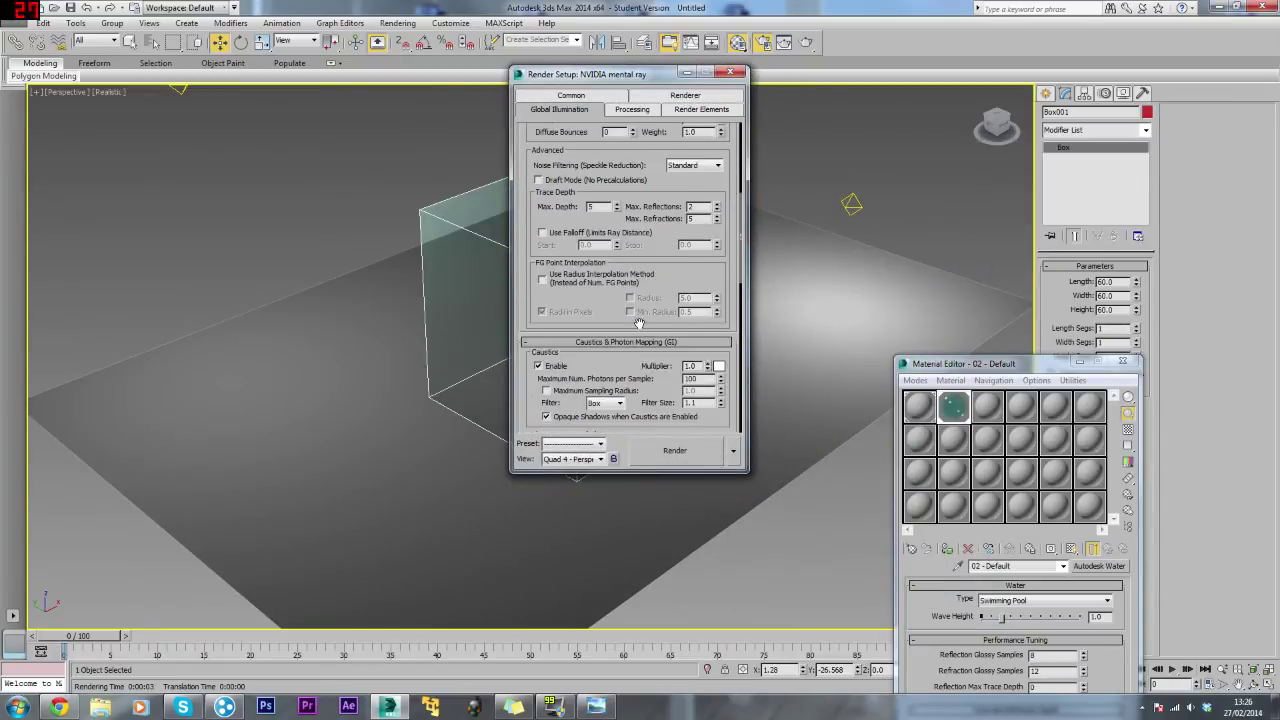
scroll(633, 331, down, 6)
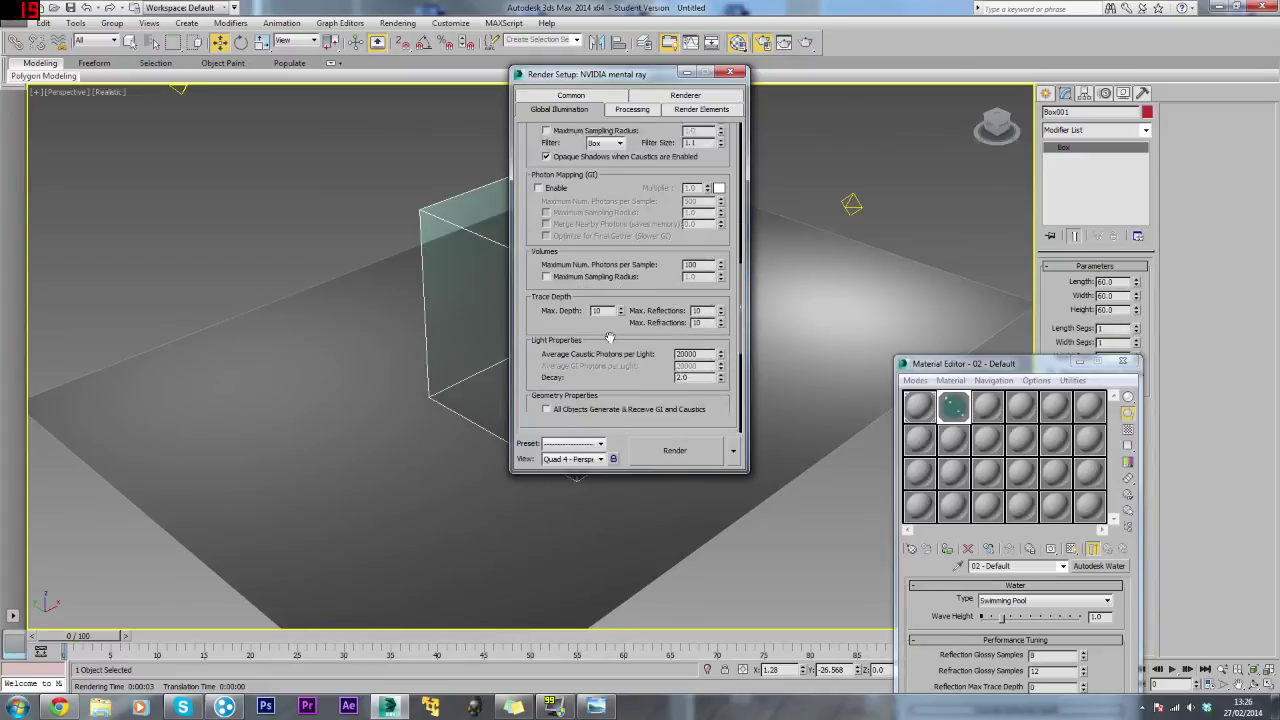
scroll(590, 350, down, 3)
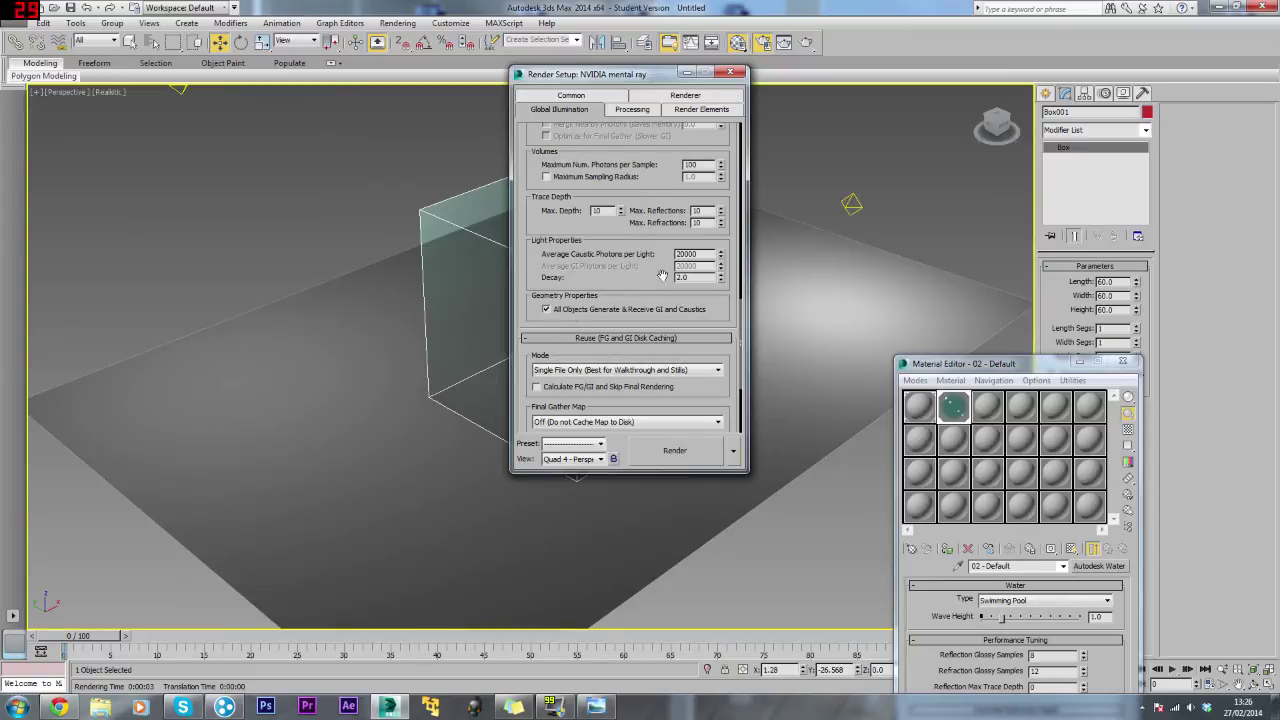
click(672, 450)
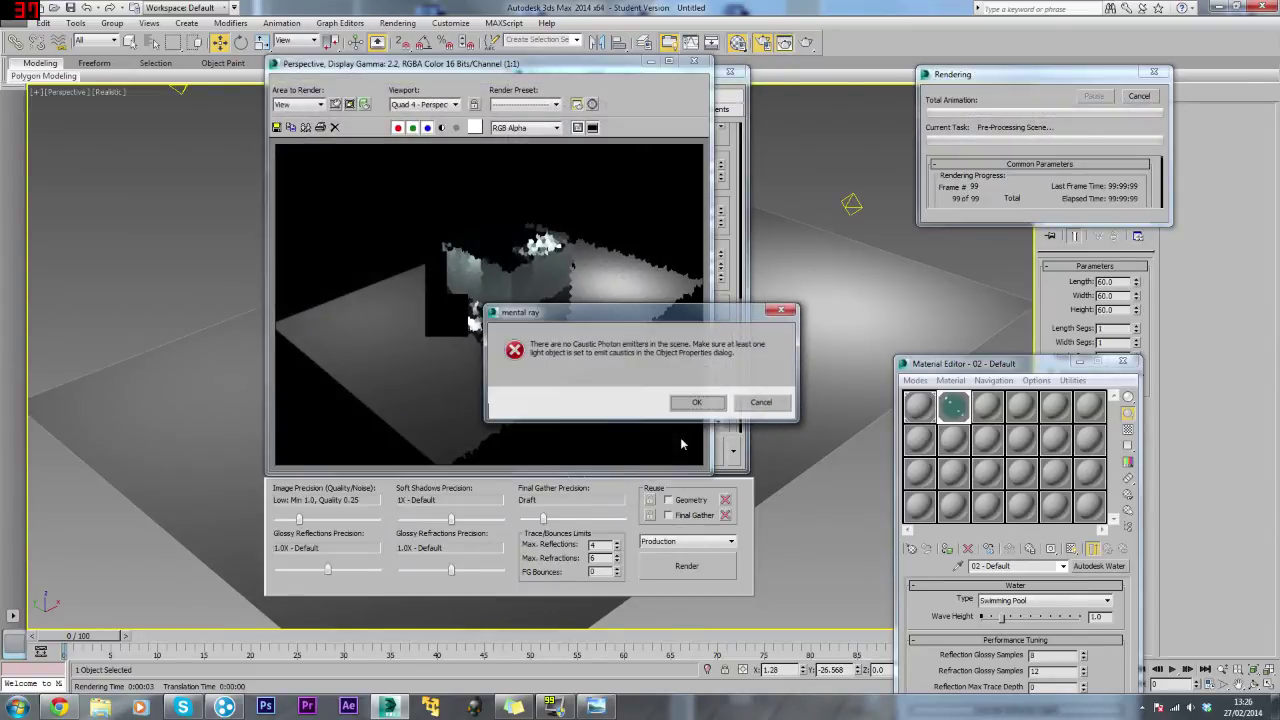
click(698, 403)
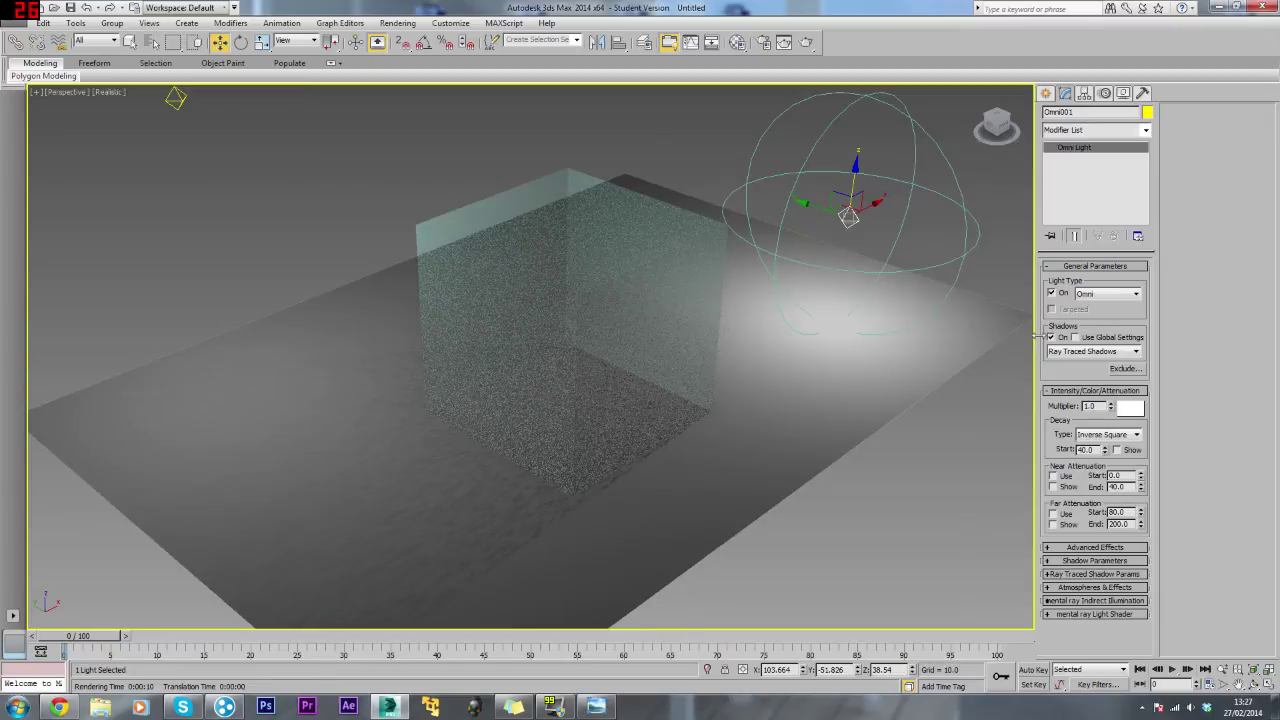
Turn on Generate Caustics in the mental ray object properties of the omni light beside the cube's lit side.
right_click(850, 222)
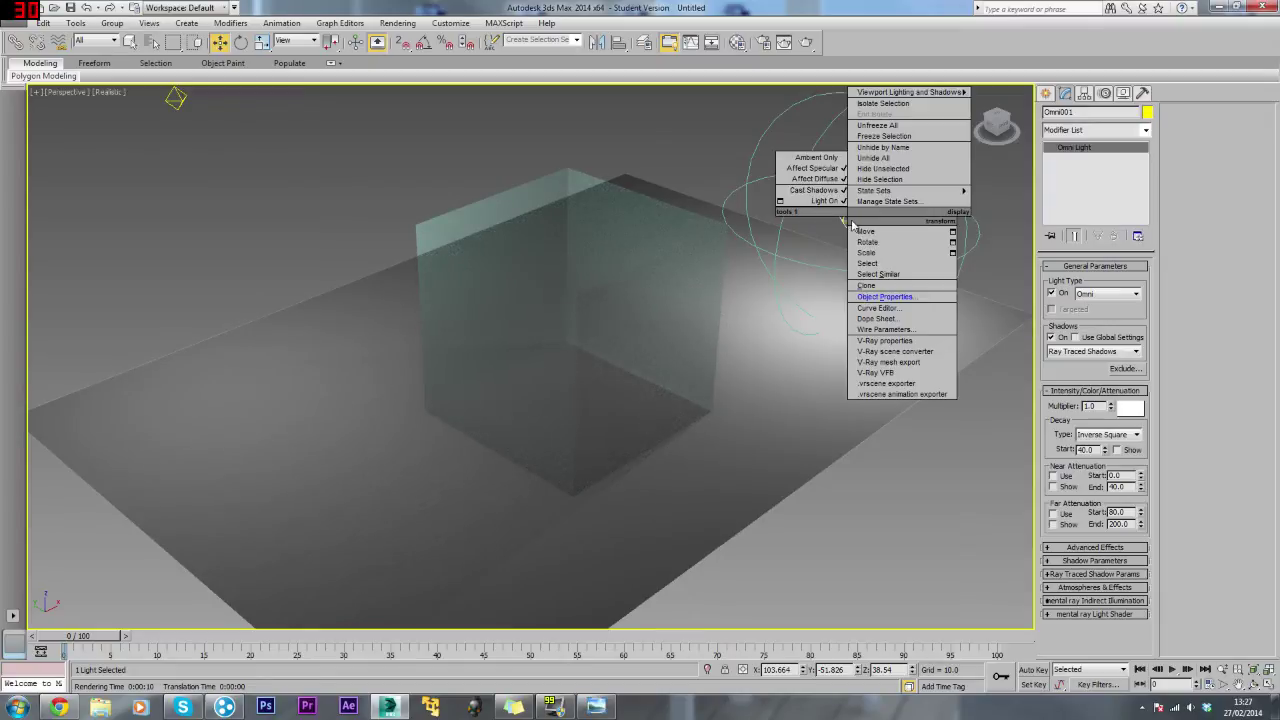
click(874, 297)
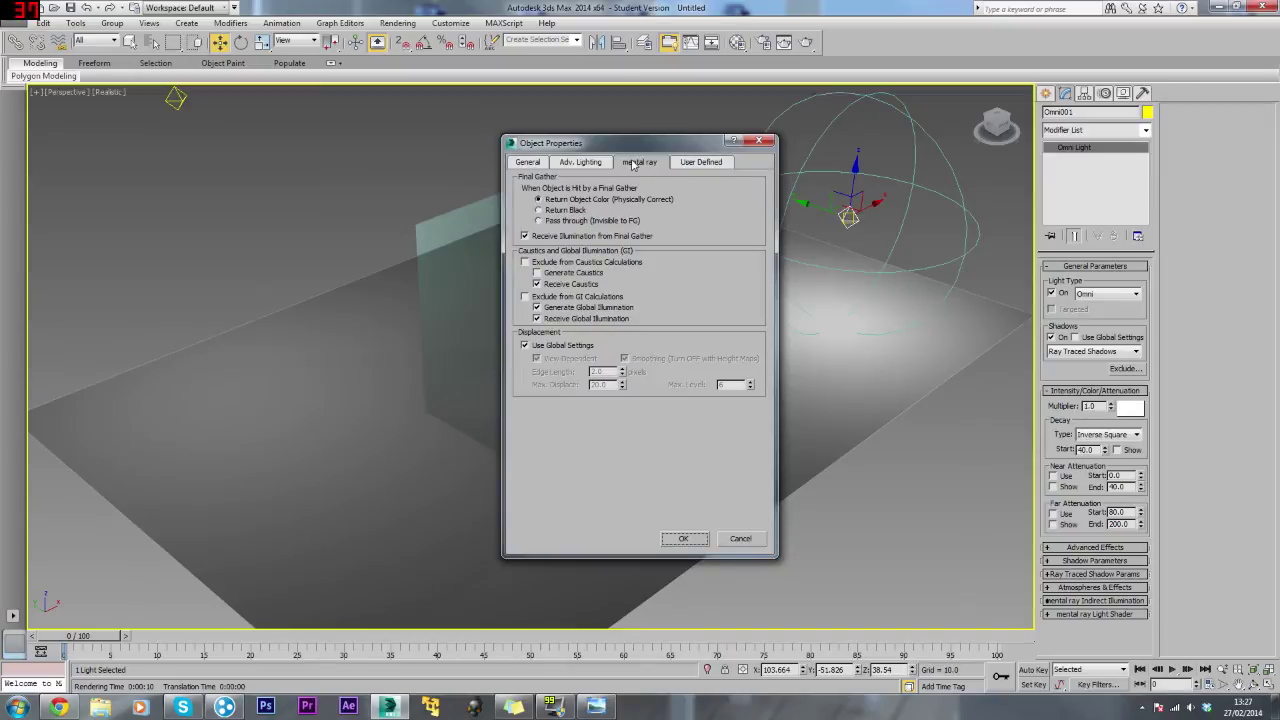
click(537, 273)
click(685, 543)
Turn on Generate Caustics in the mental ray object properties of the second omni light, Omni002.
click(175, 98)
right_click(175, 98)
click(228, 212)
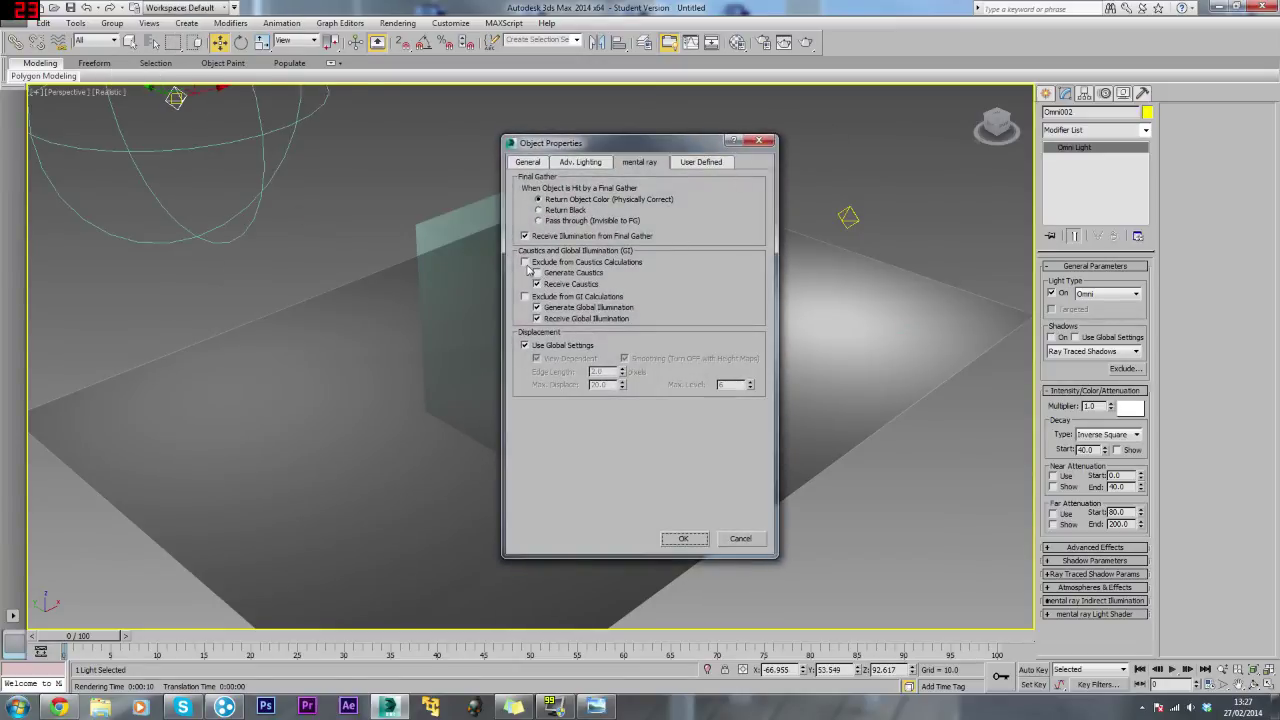
click(537, 284)
click(537, 273)
click(683, 538)
Show safe frames in the perspective view and frame the cube more closely for rendering.
scroll(681, 363, up, 3)
scroll(675, 361, up, 4)
scroll(675, 361, down, 2)
key(shift+f)
scroll(557, 252, up, 3)
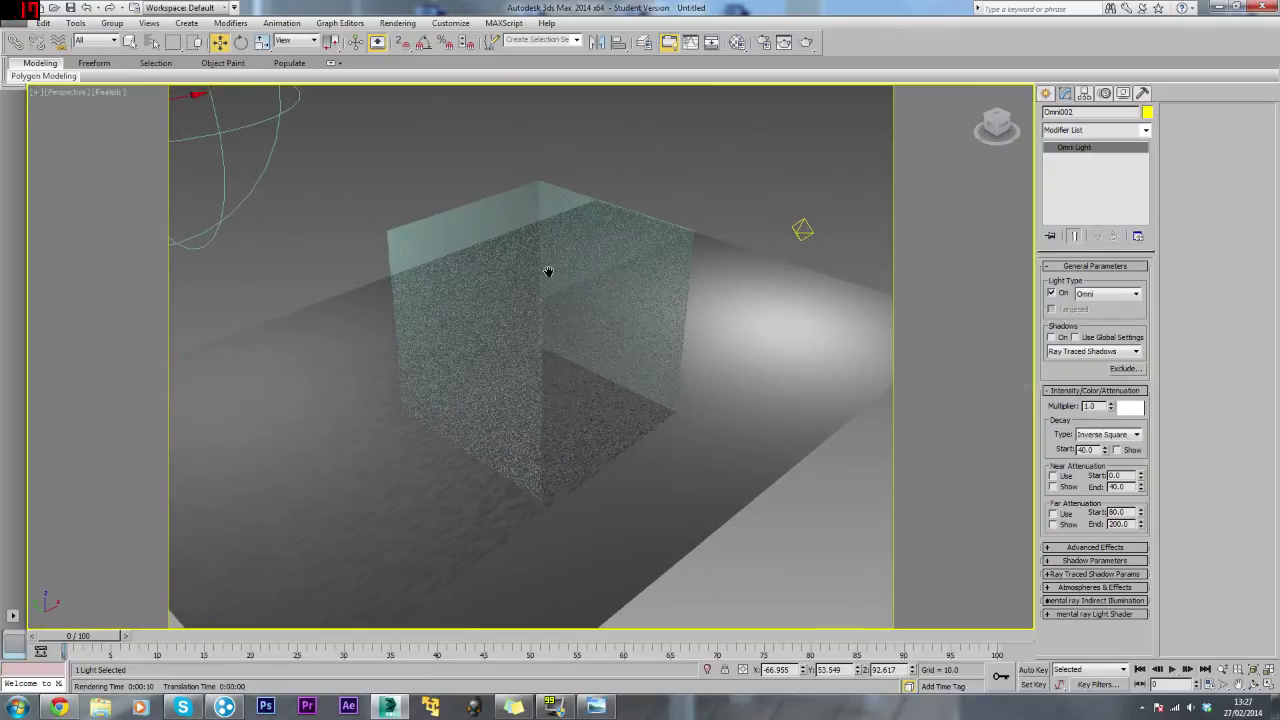
middle_drag(543, 263, 542, 238)
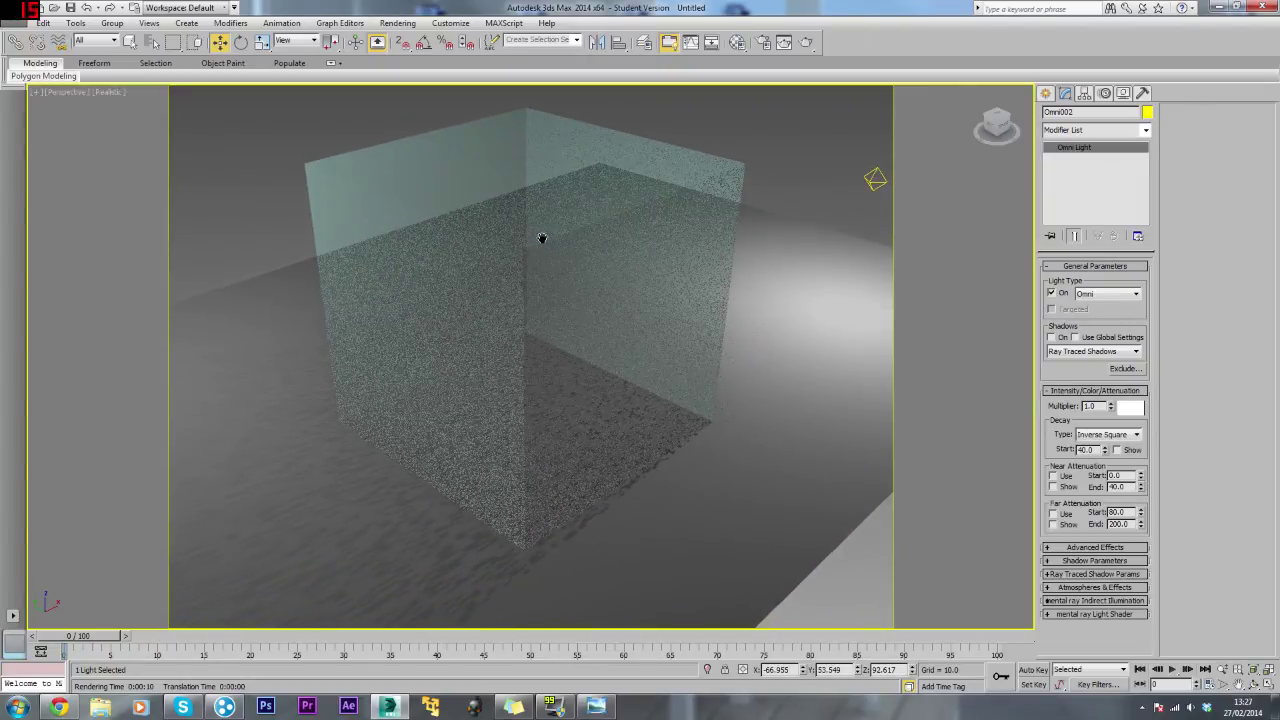
Scale the ground plane up in its X and Y directions to about 409 percent so it fills the view.
click(830, 374)
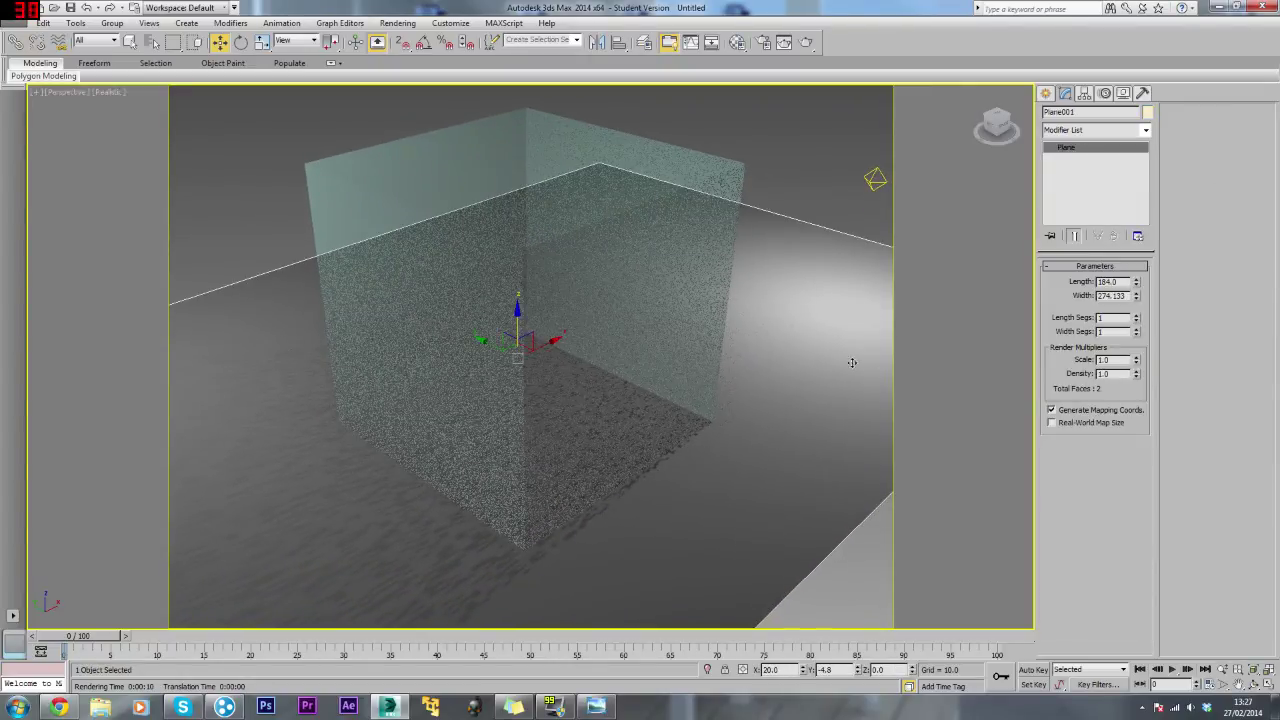
key(r)
drag(516, 350, 595, 396)
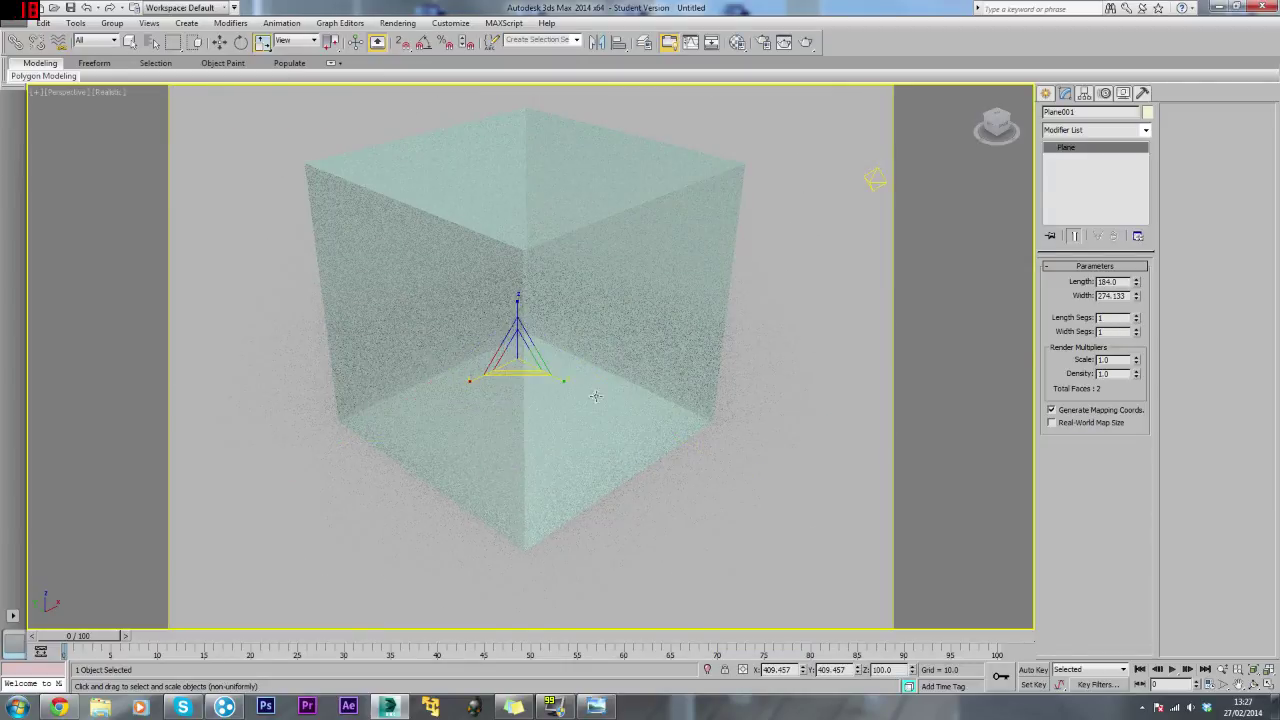
Render the perspective view, inspect the caustics around the cube, and close the rendered frame.
click(805, 43)
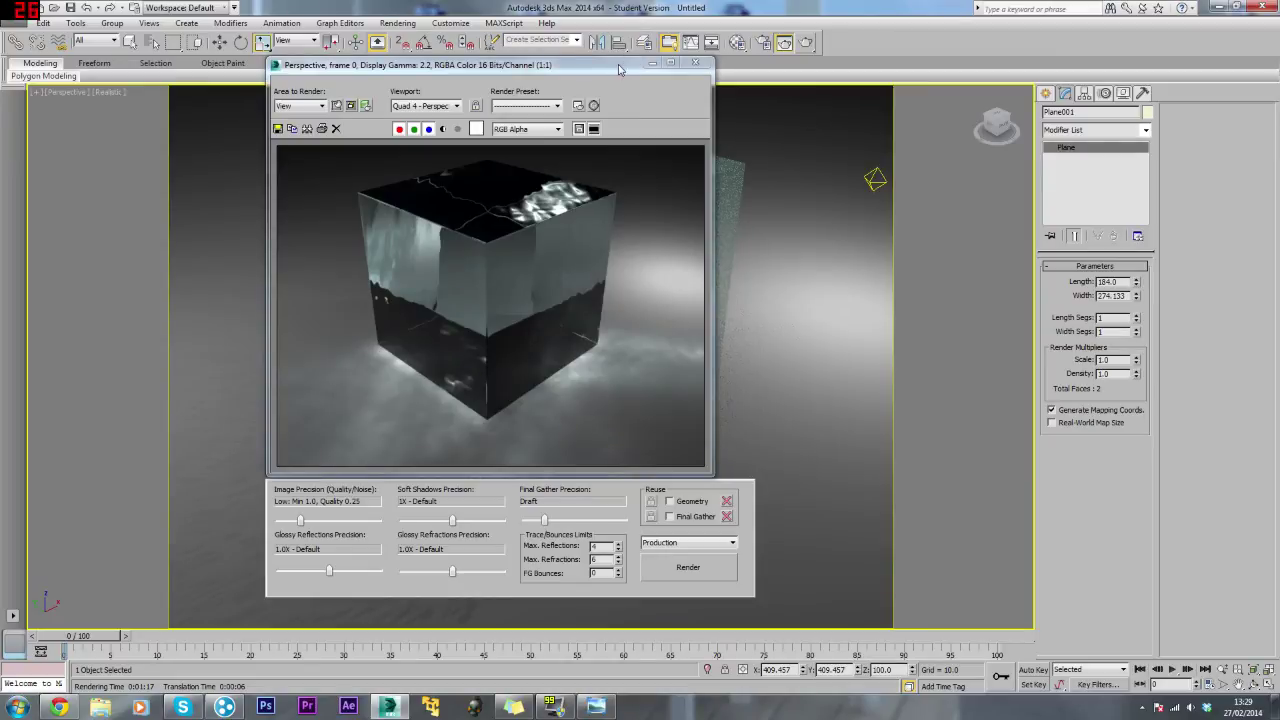
drag(619, 69, 644, 26)
scroll(657, 362, up, 1)
scroll(580, 300, down, 1)
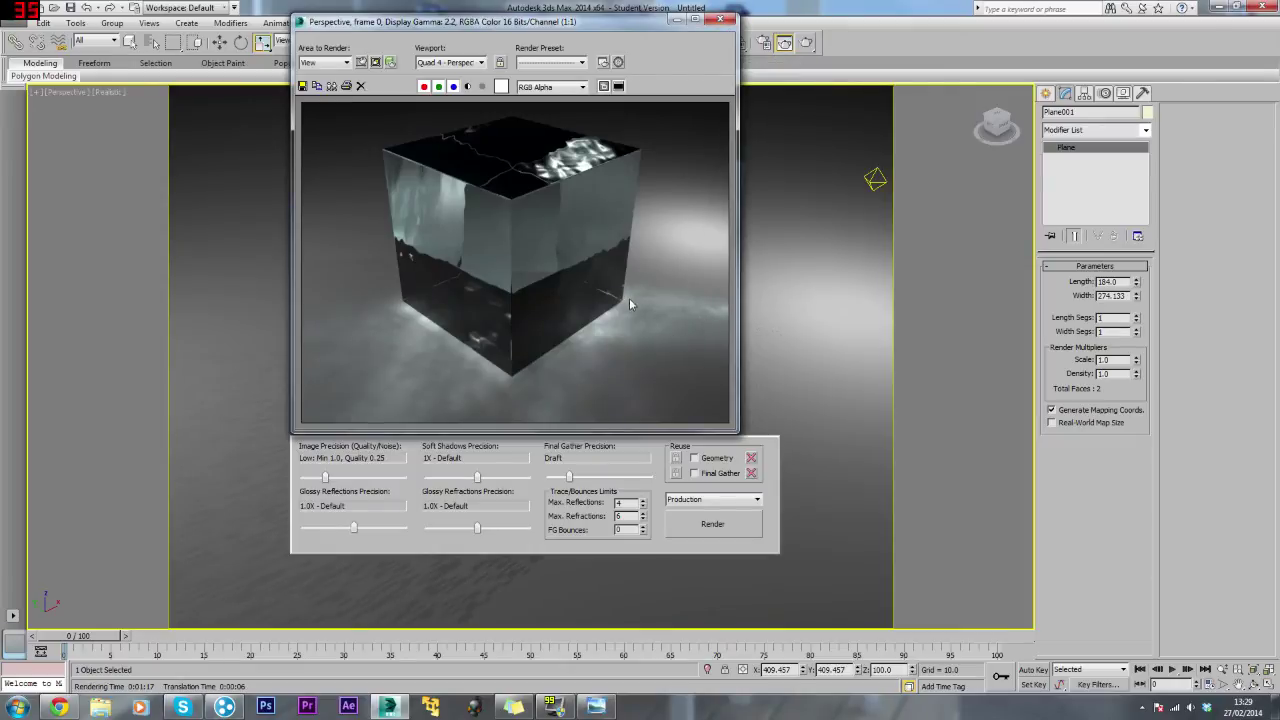
click(720, 19)
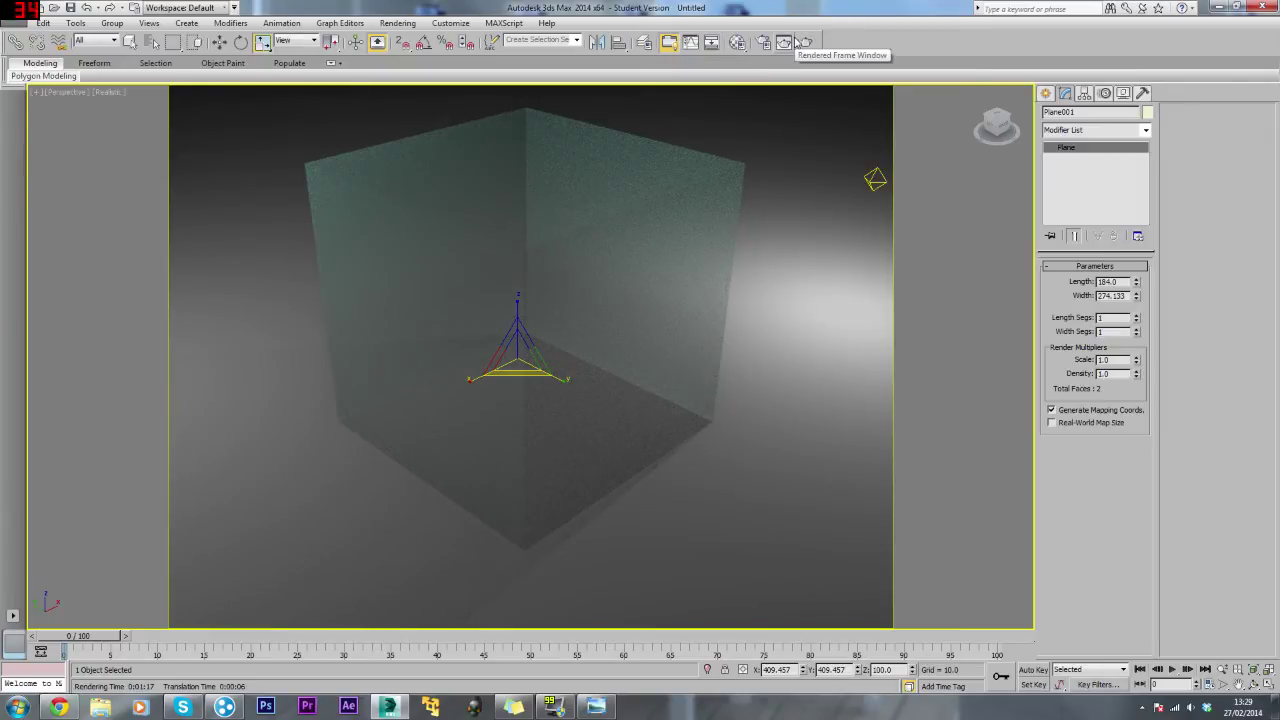
Raise the Average Caustic Photons per Light value in the Global Illumination render settings.
click(762, 42)
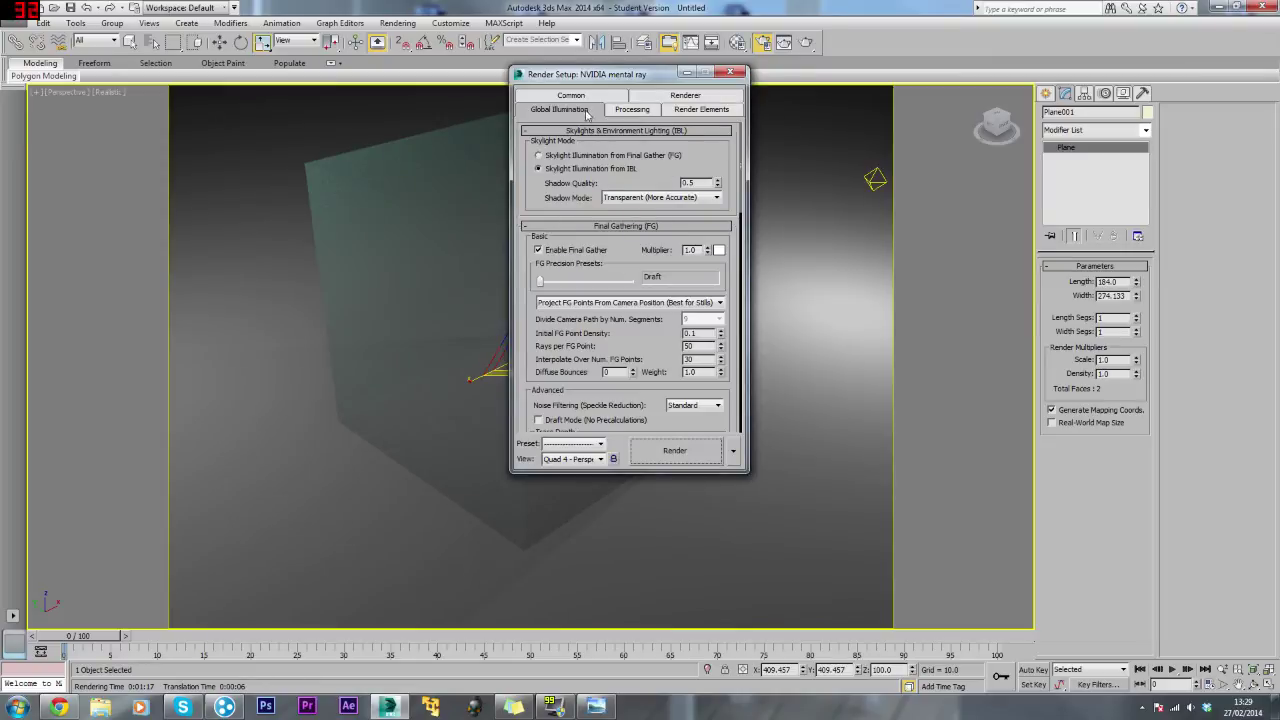
drag(670, 345, 631, 199)
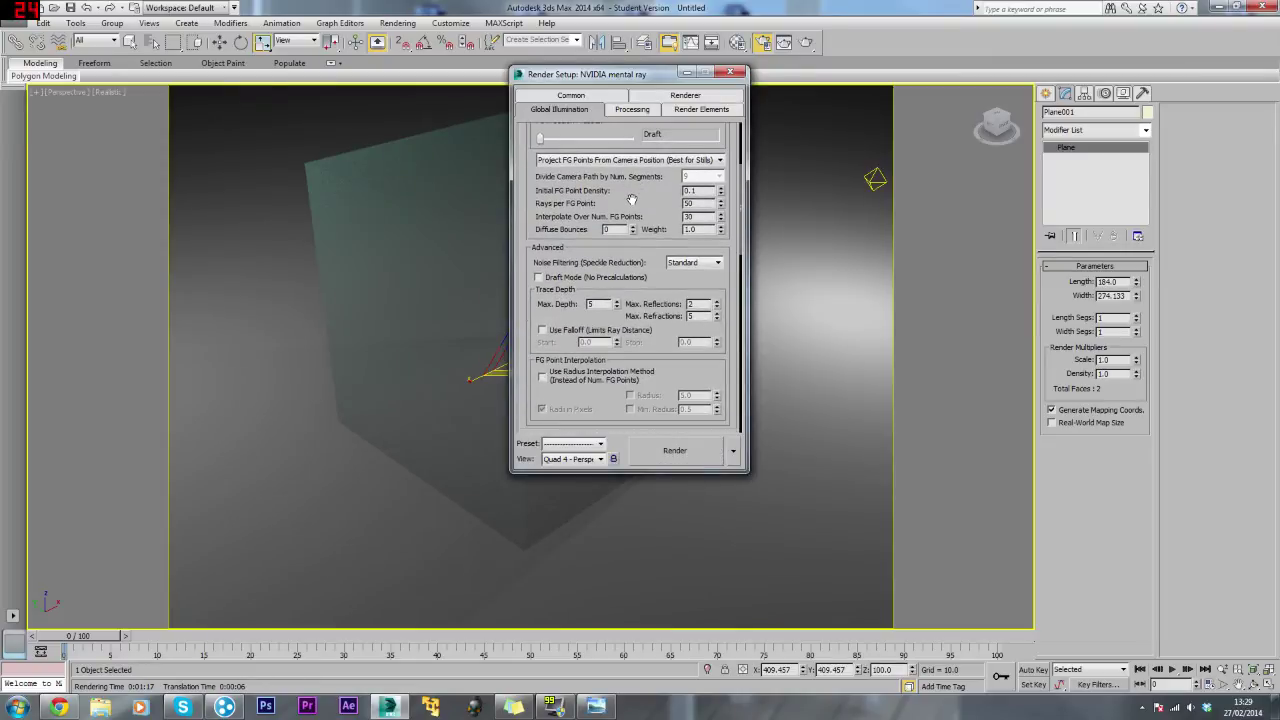
scroll(631, 199, up, 2)
scroll(630, 201, down, 6)
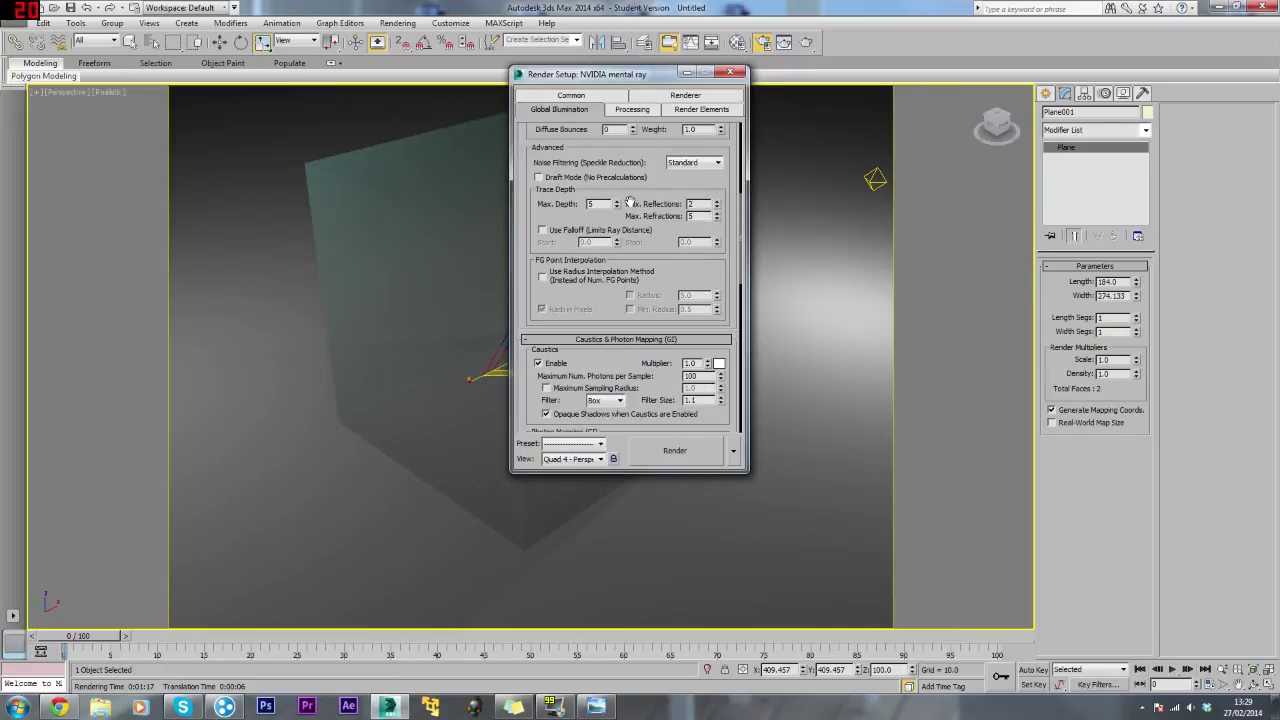
scroll(604, 226, down, 1)
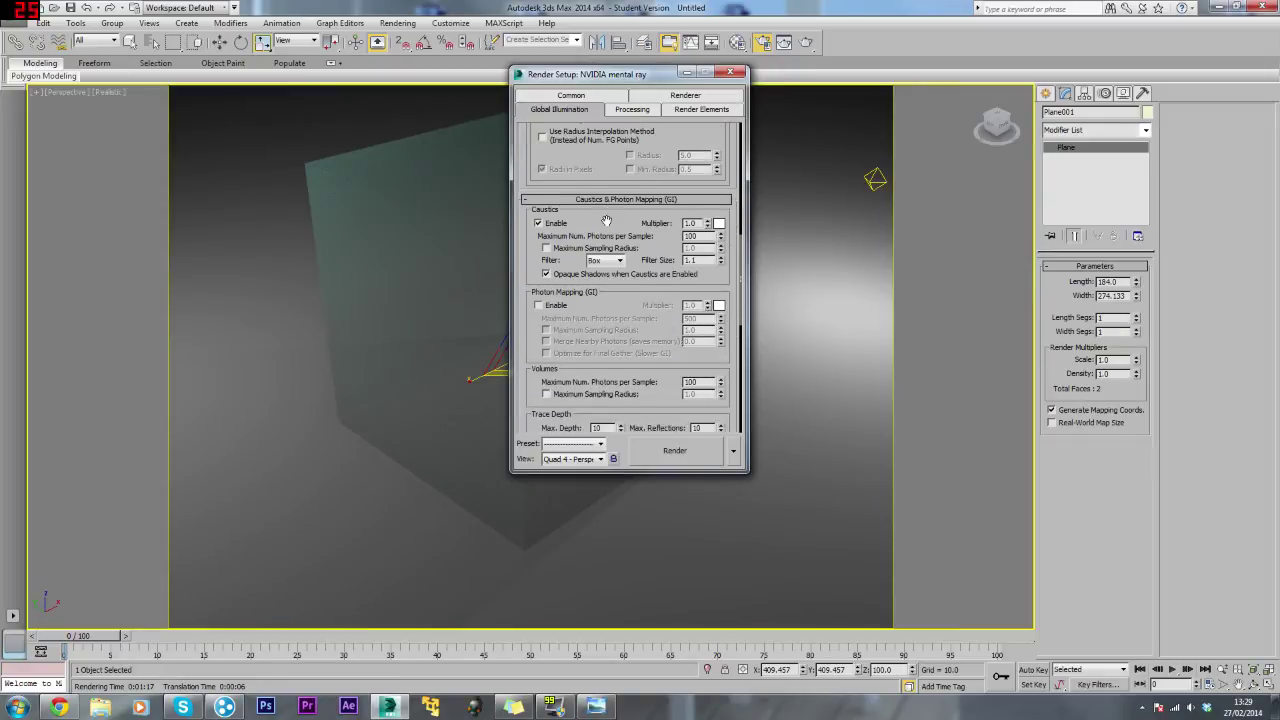
scroll(614, 207, down, 5)
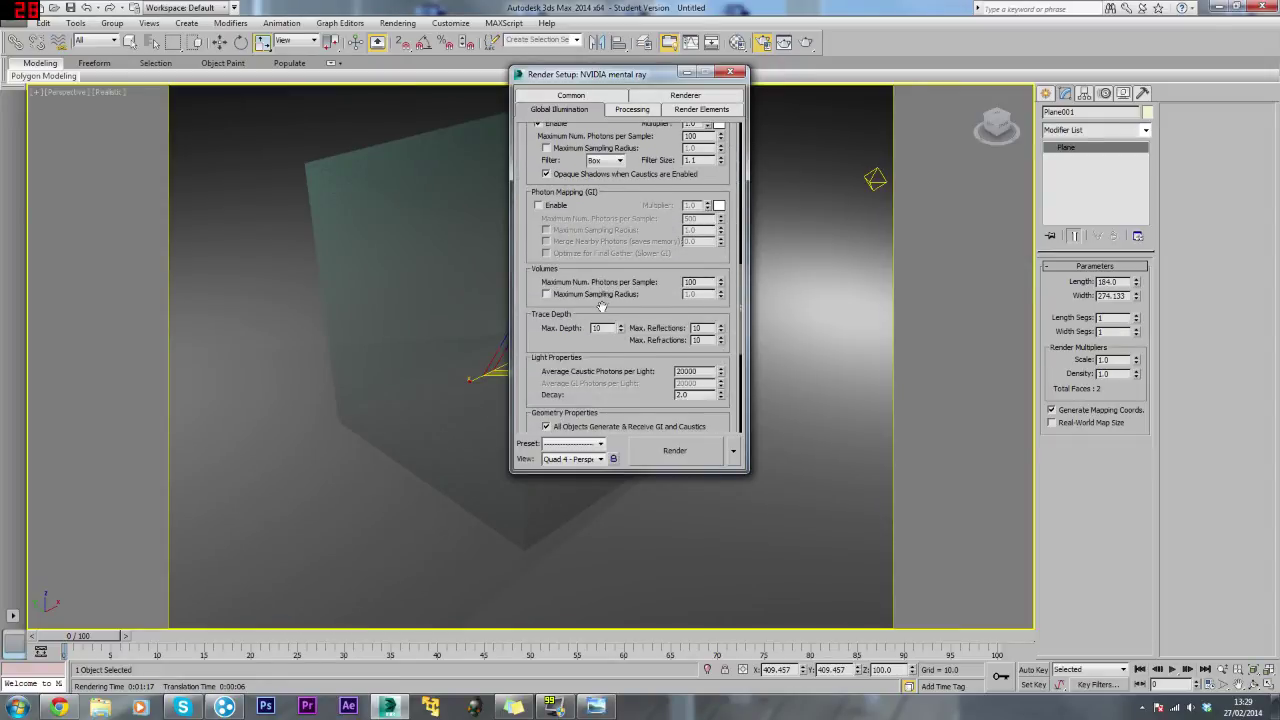
scroll(605, 283, down, 2)
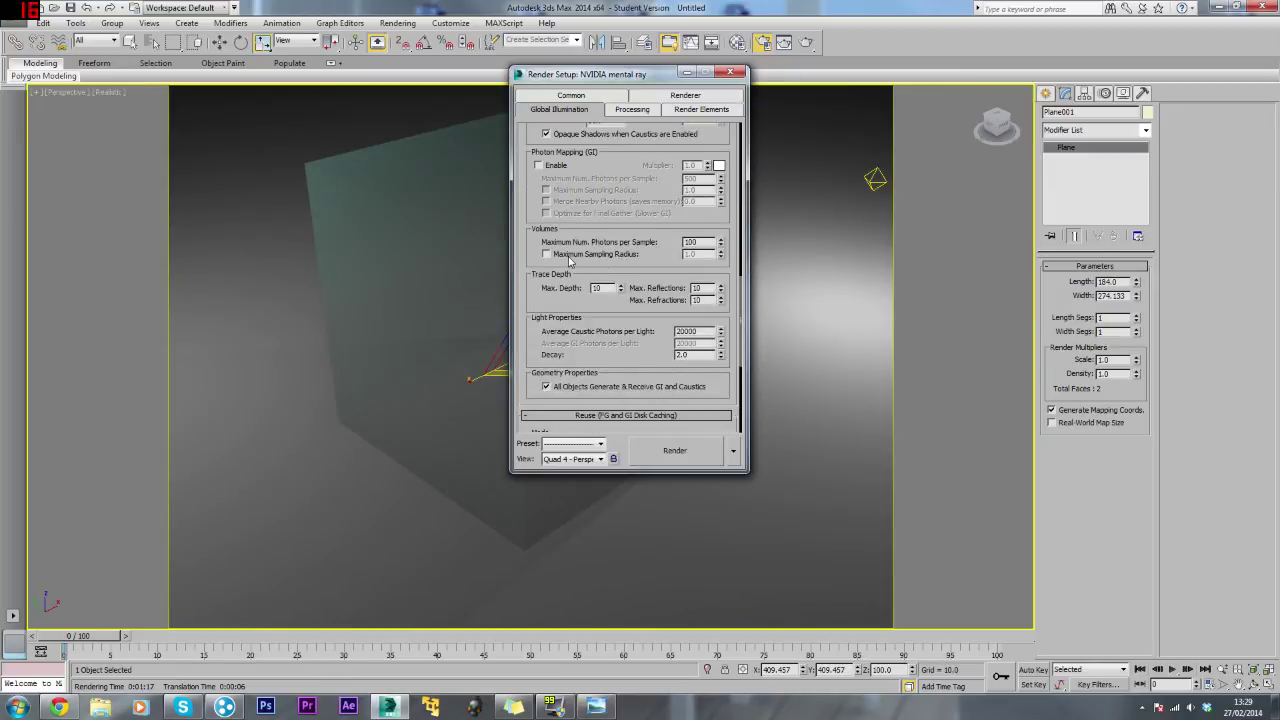
scroll(560, 265, down, 1)
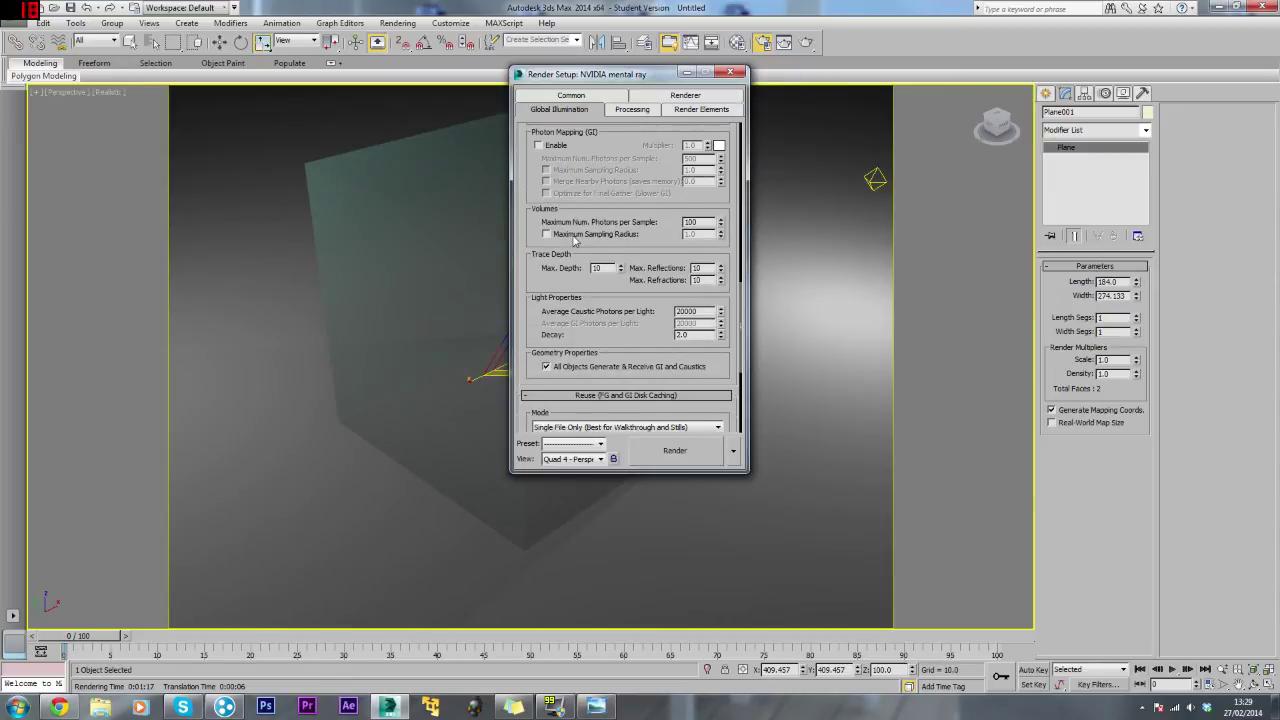
scroll(566, 262, down, 1)
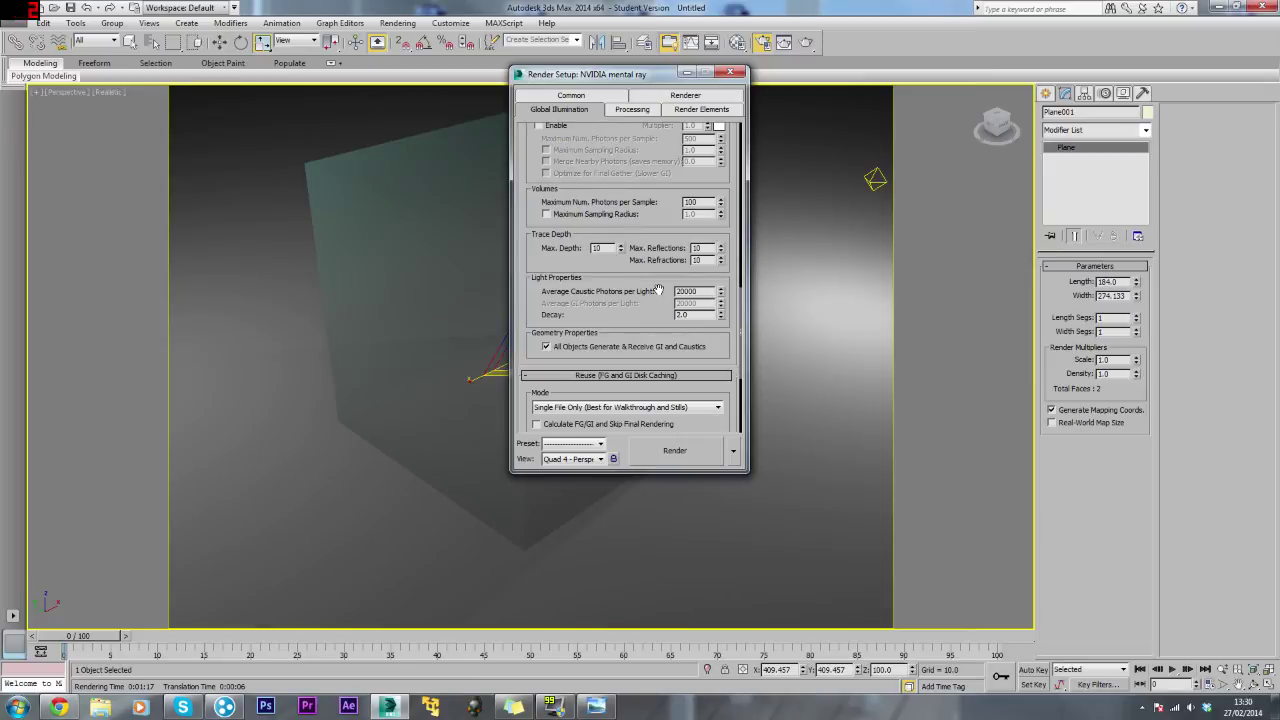
text(0)
click(698, 202)
Render the scene with the increased caustic photons, inspect the enlarged result, and restore the frame window to normal size.
click(676, 452)
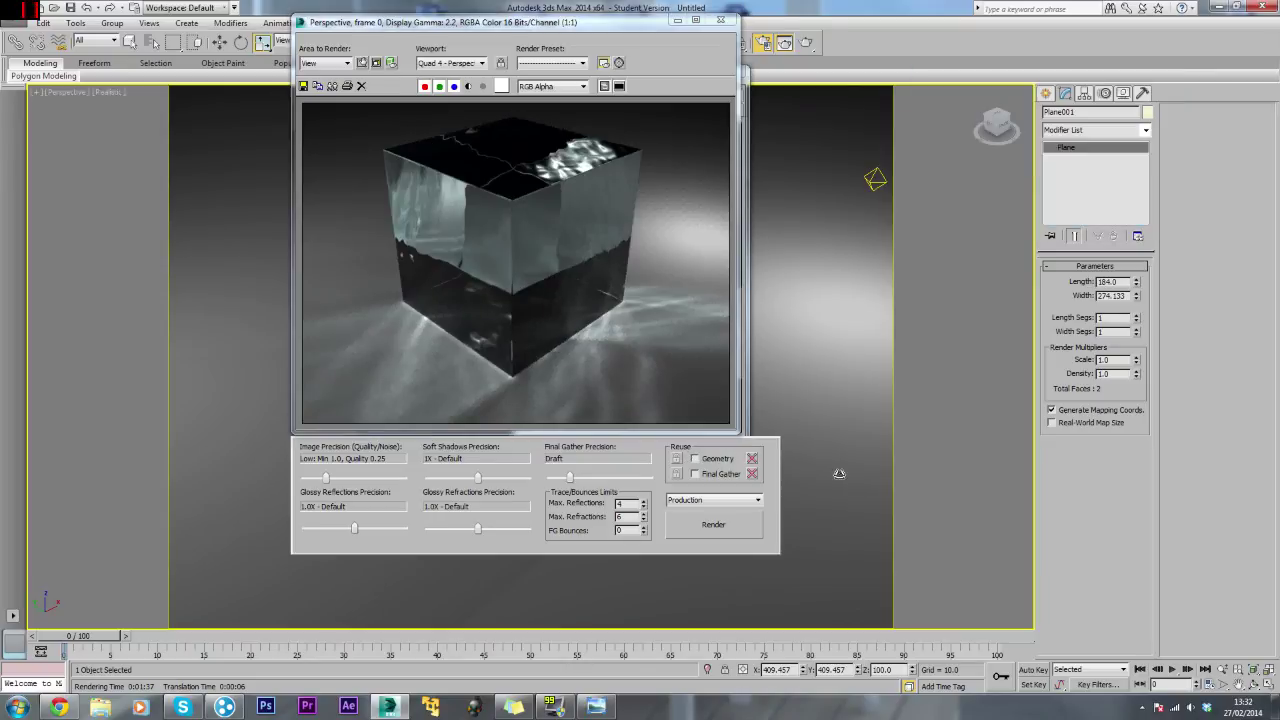
drag(630, 21, 645, 1)
scroll(594, 329, up, 2)
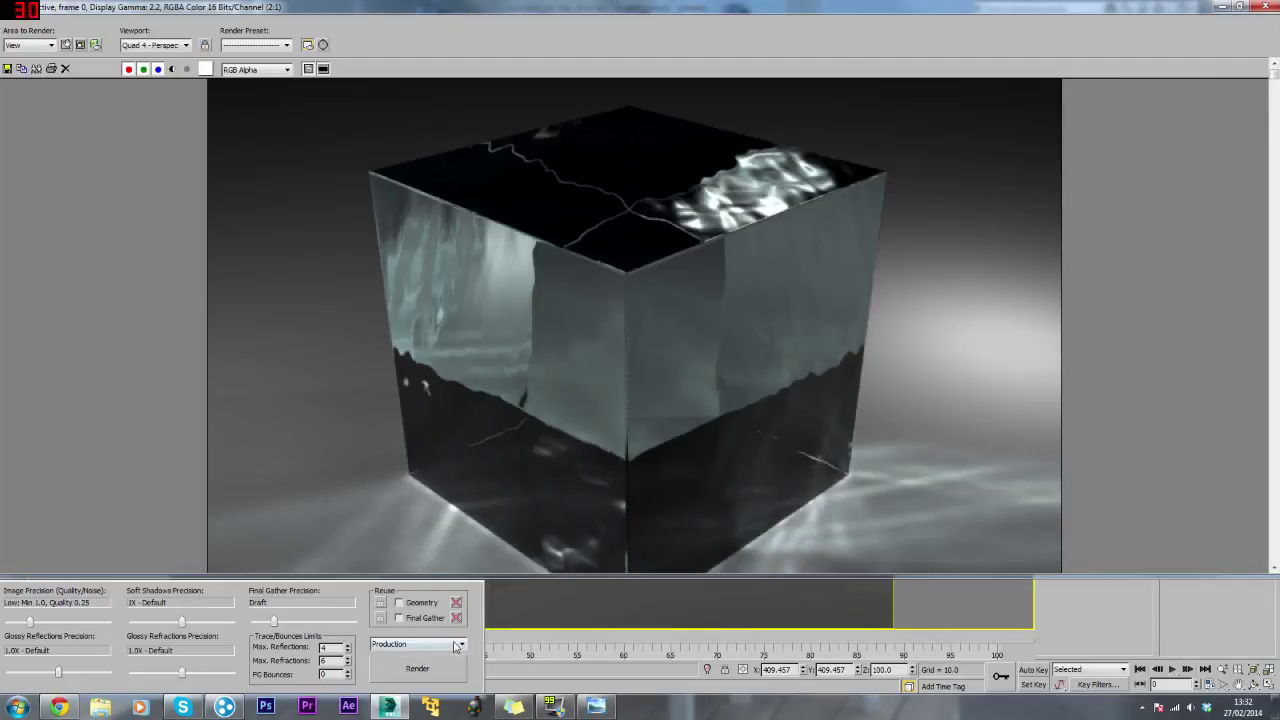
scroll(610, 357, down, 2)
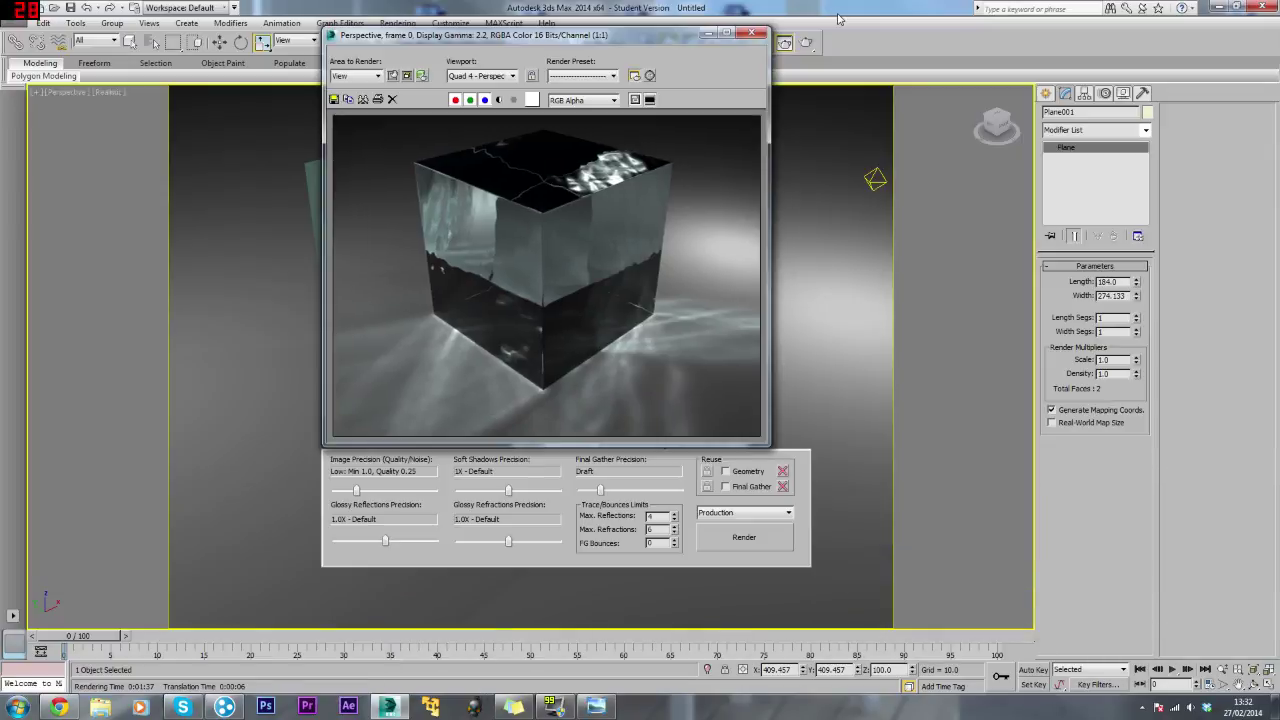
click(1245, 6)
drag(714, 34, 752, 21)
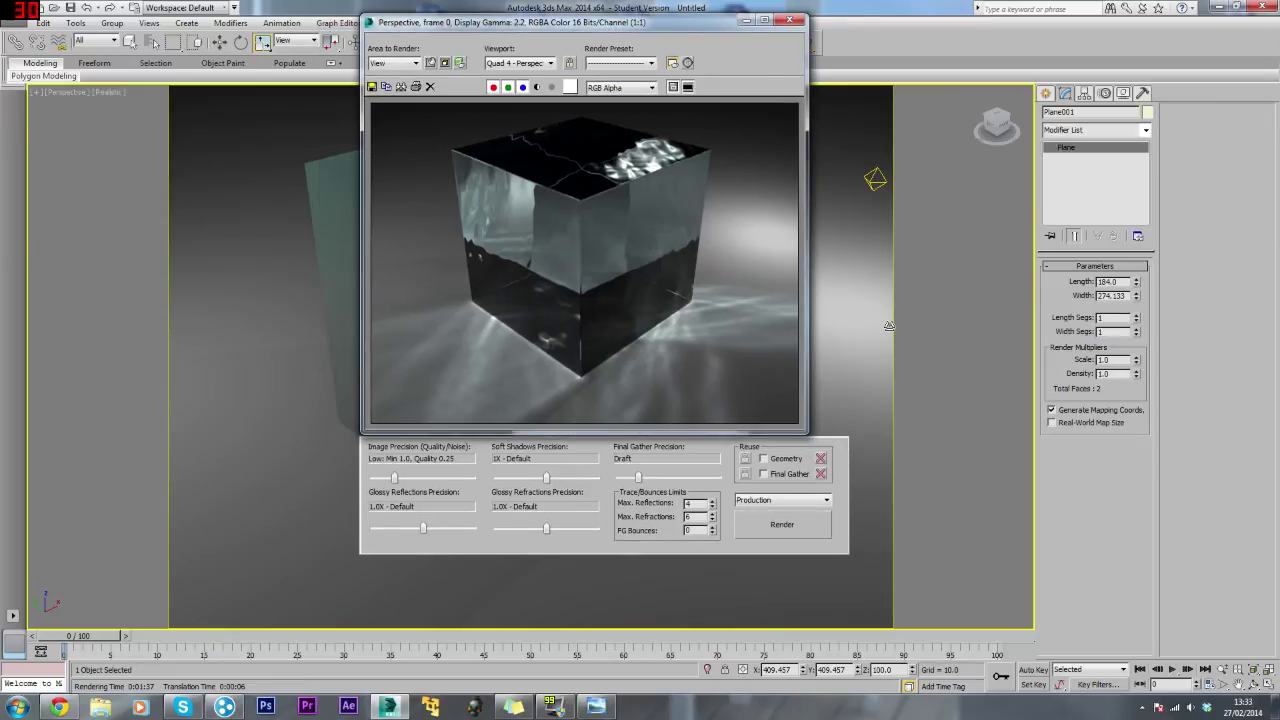